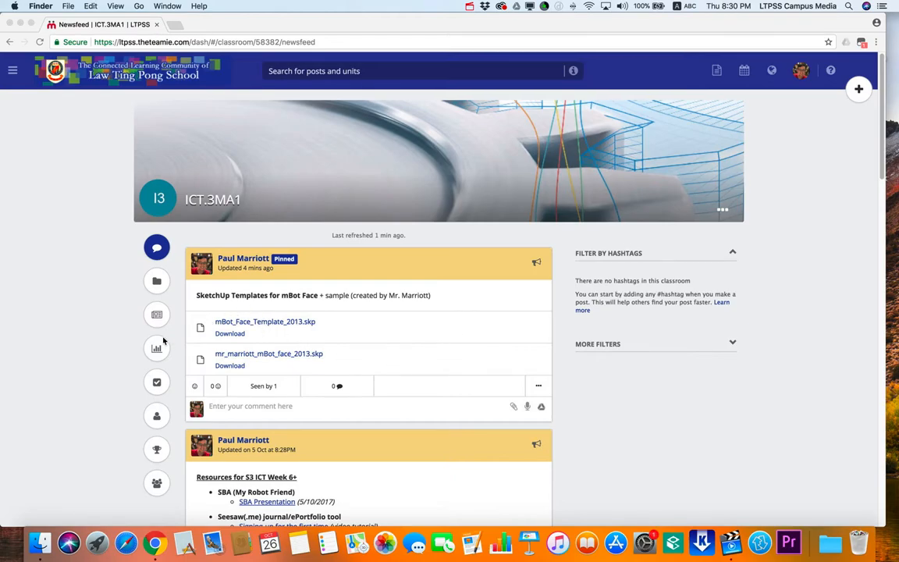
# Download the SketchUp mBot face template from the pinned class post and open it in SketchUp Make
pyautogui.click(391, 345)
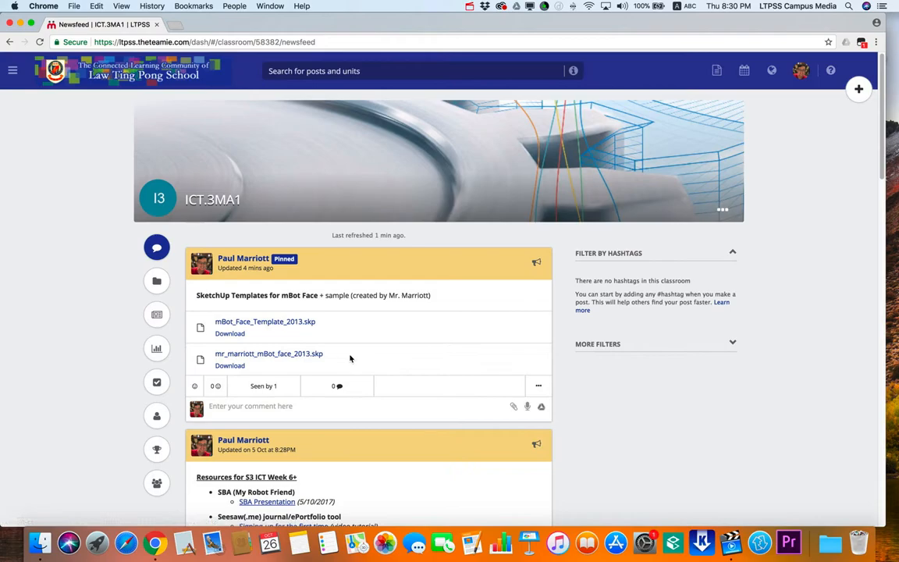
pyautogui.click(230, 366)
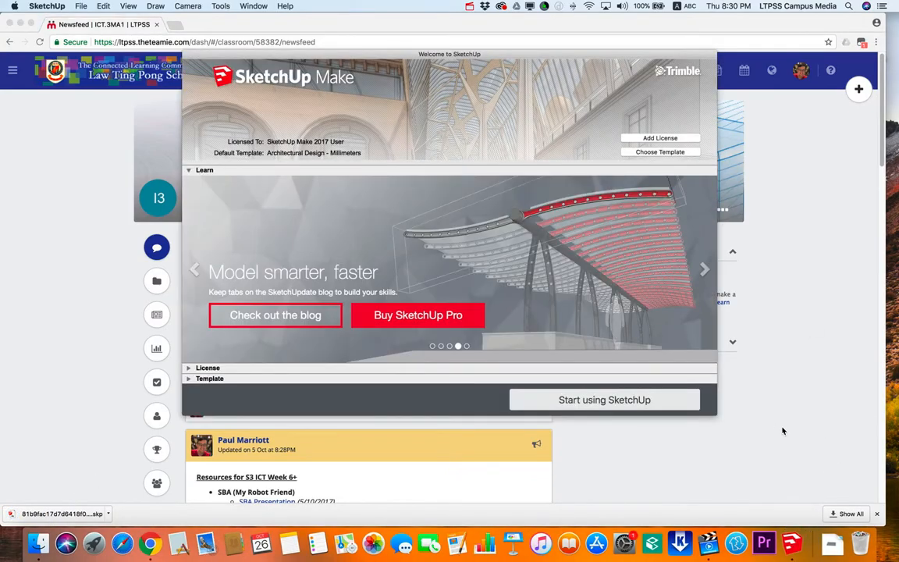
pyautogui.click(585, 405)
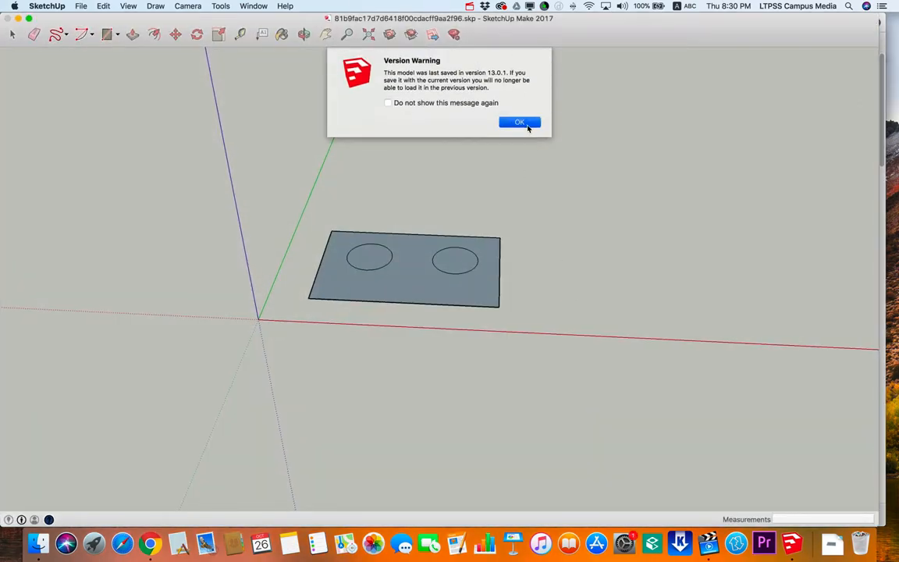
pyautogui.click(519, 122)
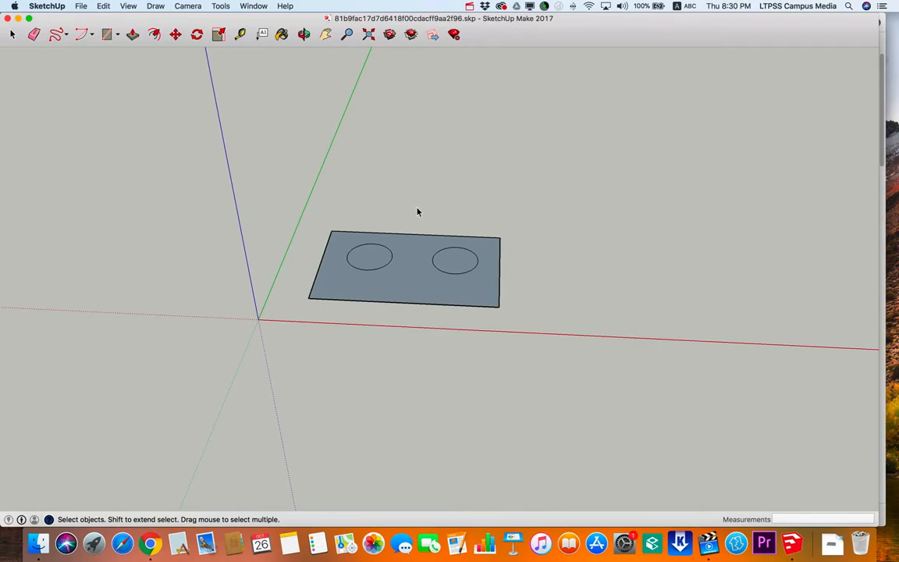
# Examine the template's rectangular plate and its two eye circles from several angles and from above
pyautogui.scroll(-1, 526, 244)
pyautogui.scroll(1, 483, 211)
pyautogui.moveTo(483, 211); pyautogui.dragTo(492, 281, button='middle')
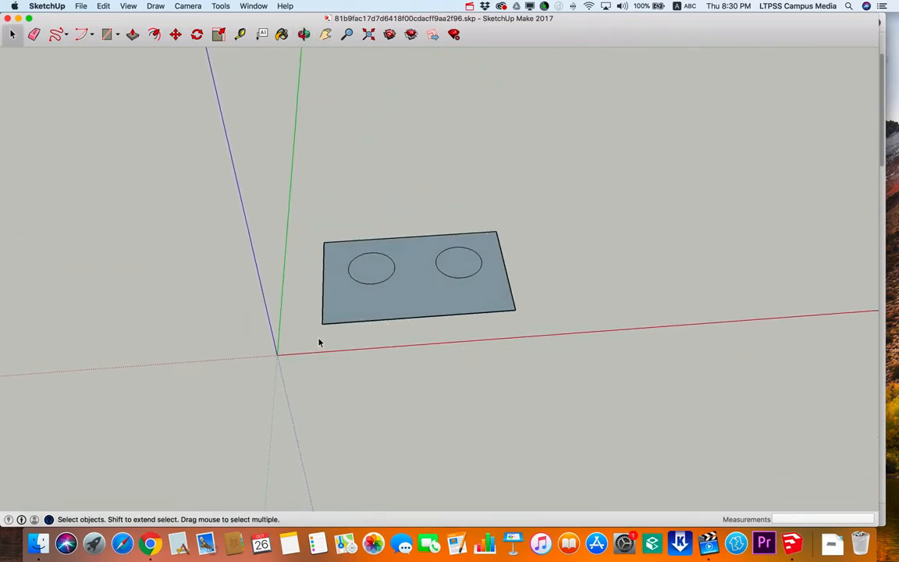
pyautogui.moveTo(568, 347); pyautogui.dragTo(412, 262, button='middle')
pyautogui.scroll(5, 406, 258)
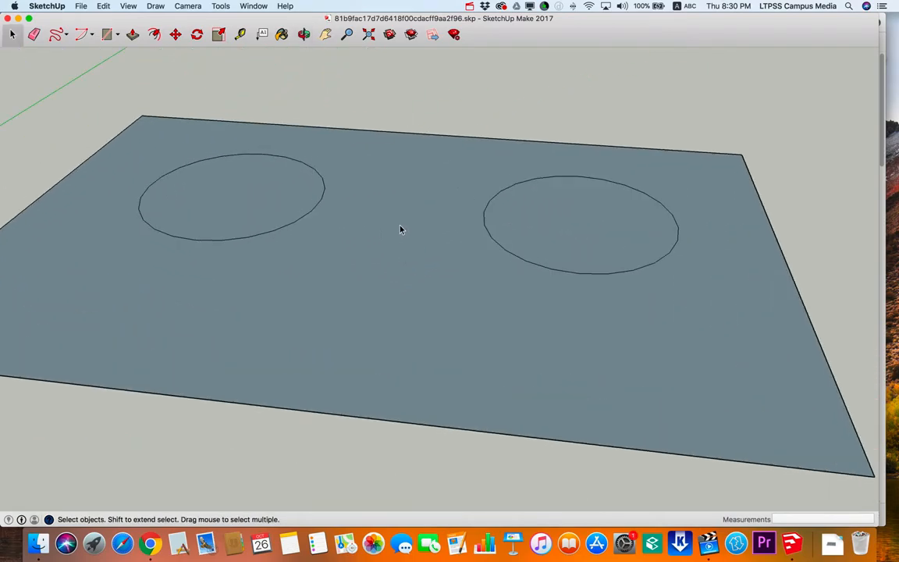
pyautogui.scroll(-3, 403, 231)
pyautogui.scroll(-4, 402, 233)
pyautogui.scroll(6, 405, 229)
pyautogui.moveTo(387, 217); pyautogui.dragTo(406, 358, button='middle')
pyautogui.scroll(-3, 568, 245)
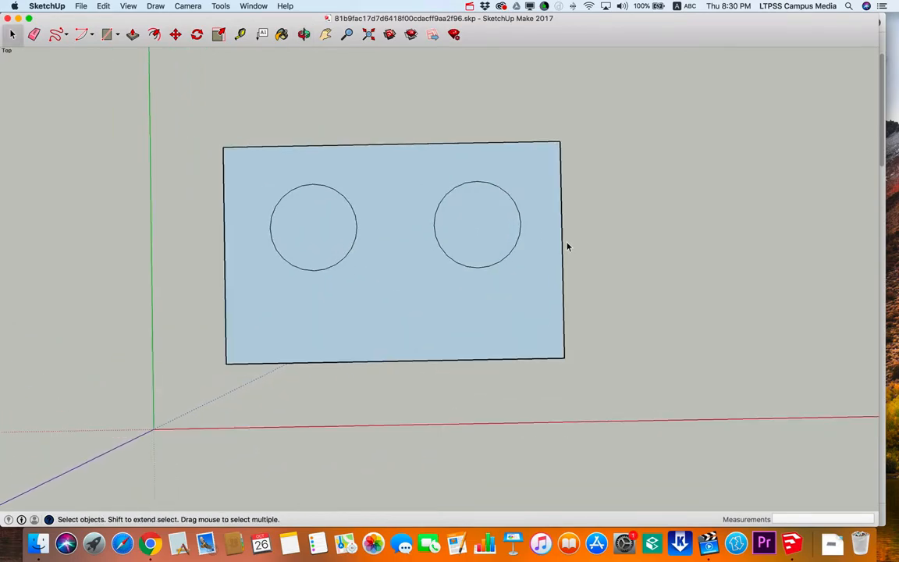
pyautogui.scroll(3, 414, 241)
pyautogui.scroll(-3, 412, 244)
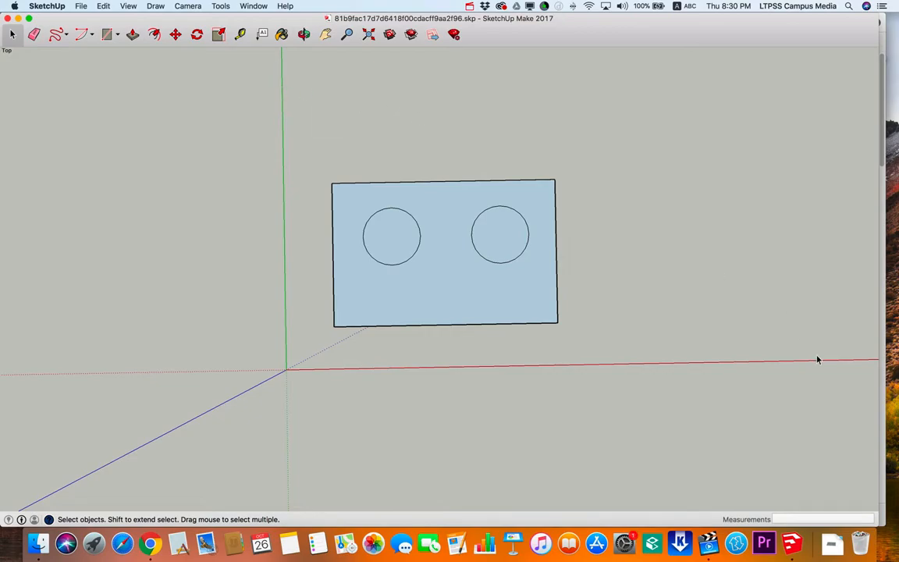
pyautogui.doubleClick(365, 201)
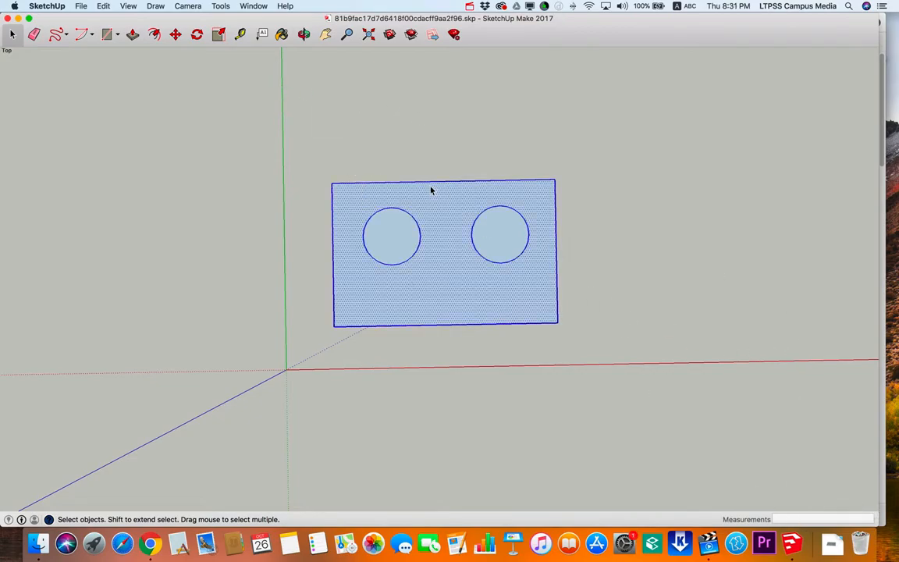
pyautogui.click(332, 120)
# Measure the length of the plate's upper edge from corner to corner with the Tape Measure
pyautogui.click(241, 36)
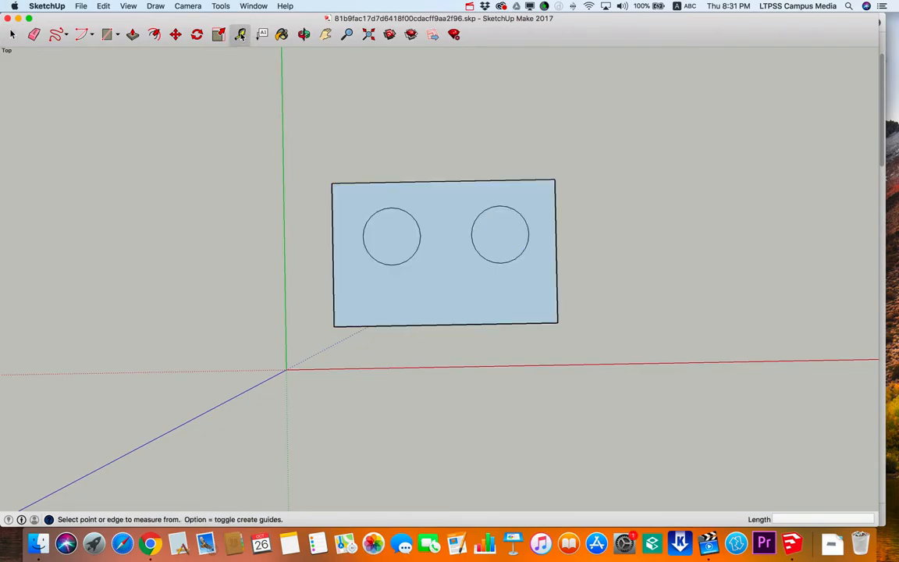
pyautogui.click(334, 181)
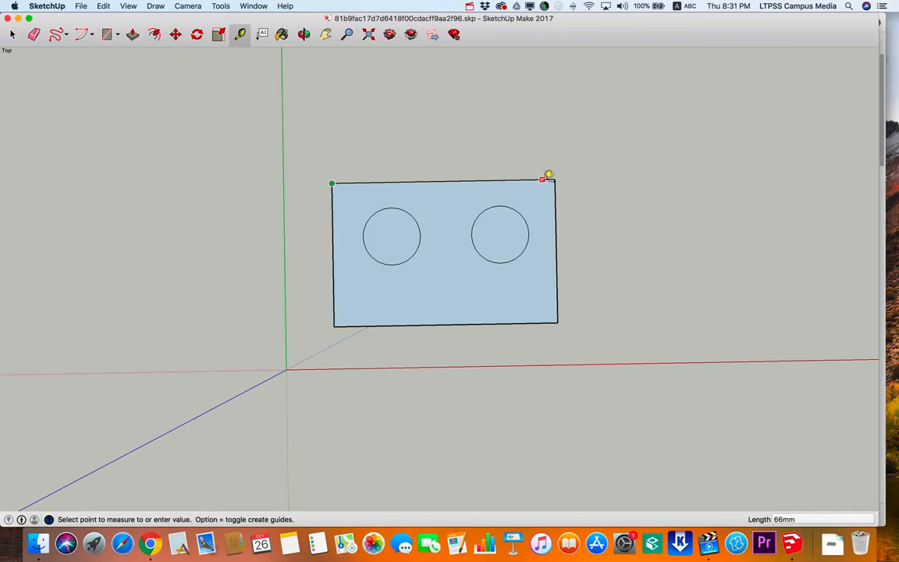
pyautogui.click(332, 182)
pyautogui.click(555, 179)
pyautogui.click(555, 179)
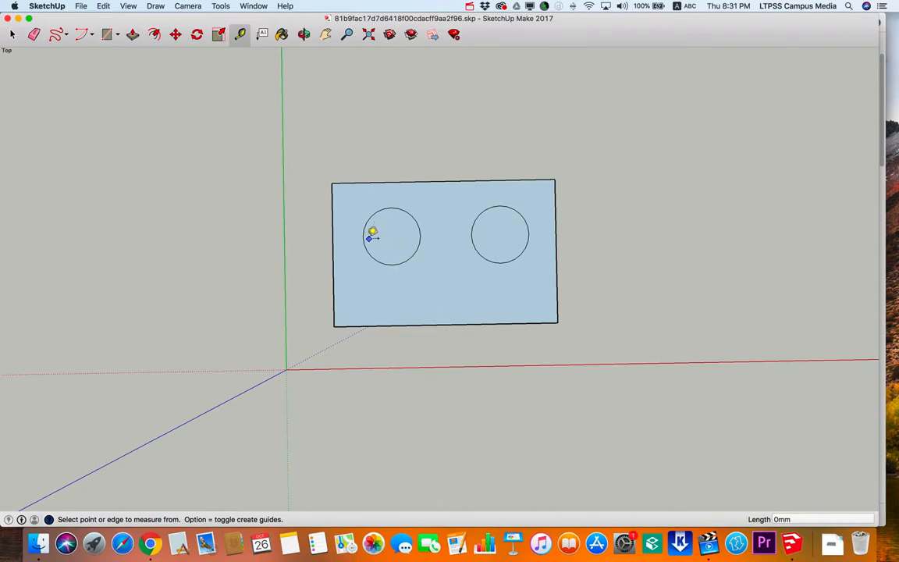
# Measure the diameter of each eye circle and the gap between the two circles
pyautogui.click(363, 236)
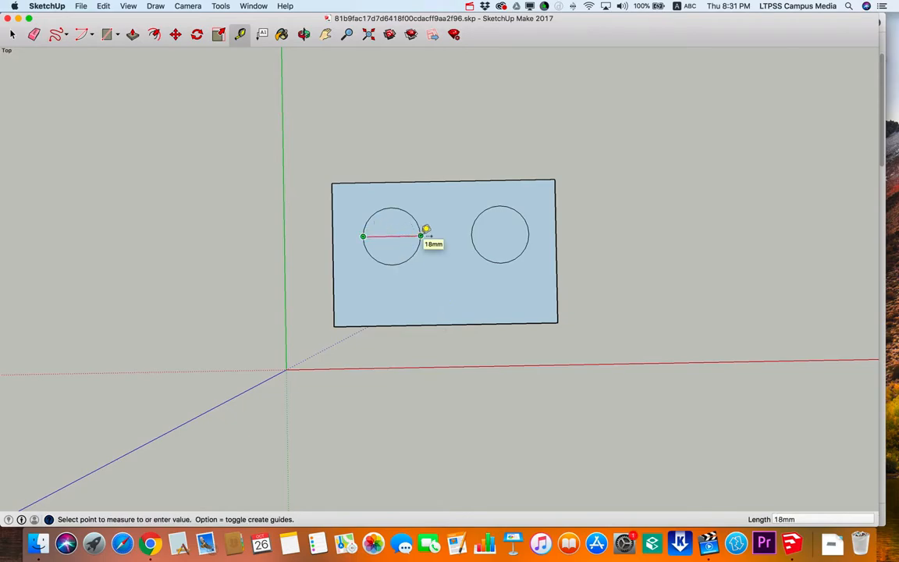
pyautogui.click(367, 233)
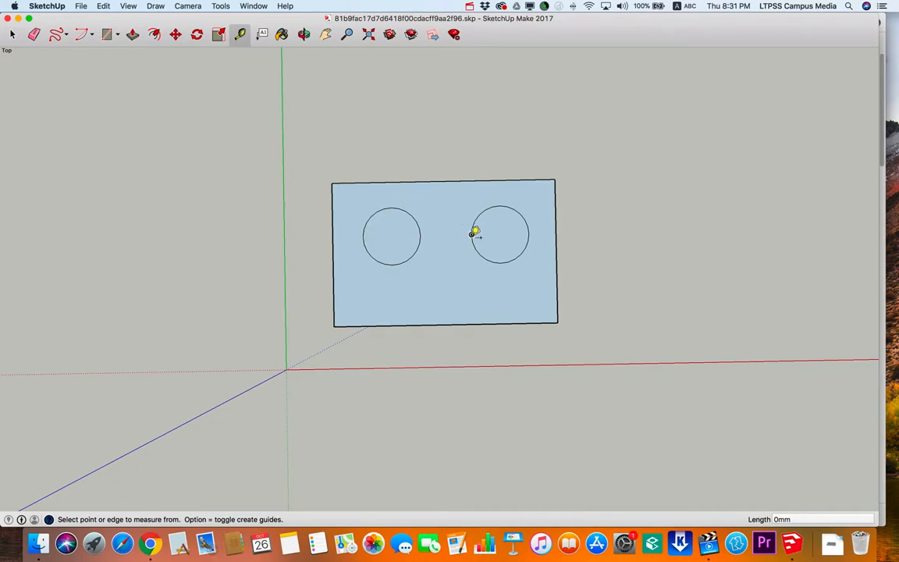
pyautogui.click(471, 234)
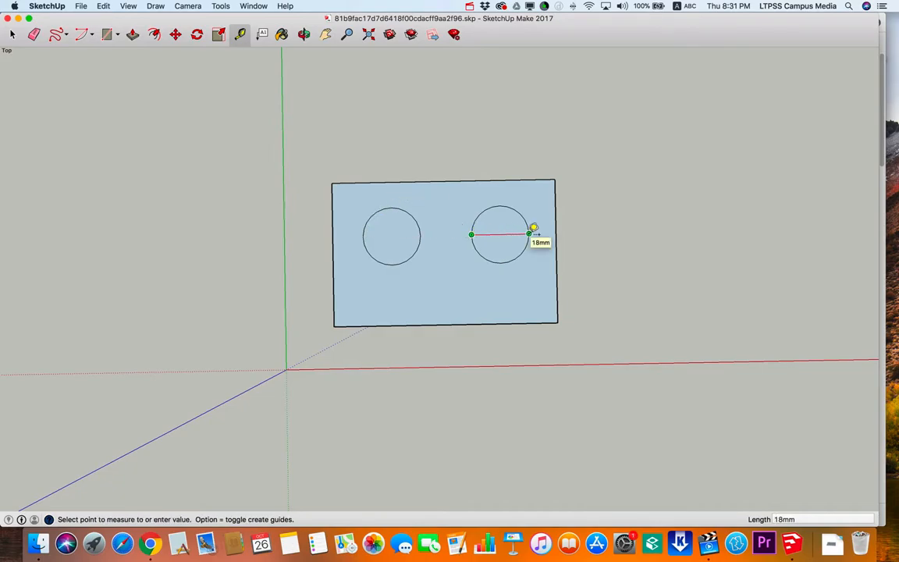
pyautogui.click(473, 232)
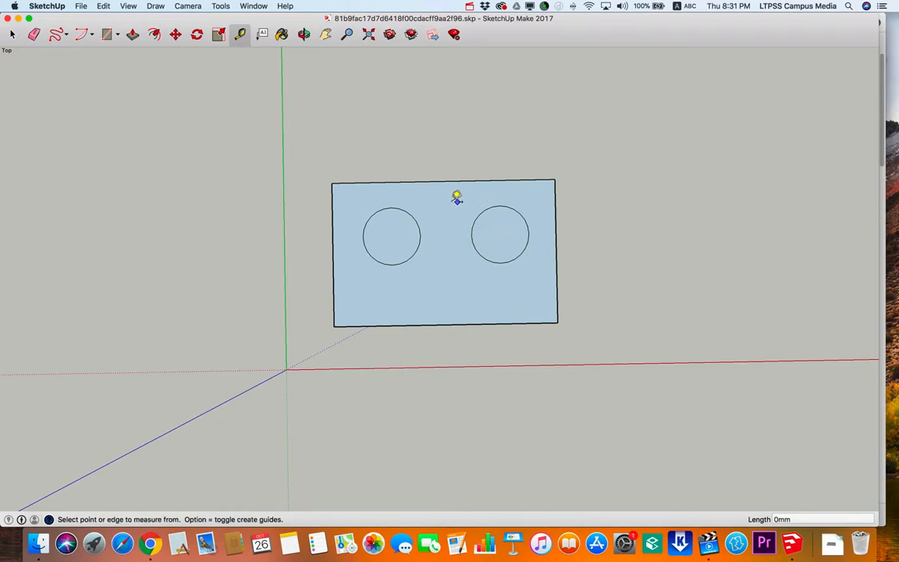
pyautogui.click(419, 235)
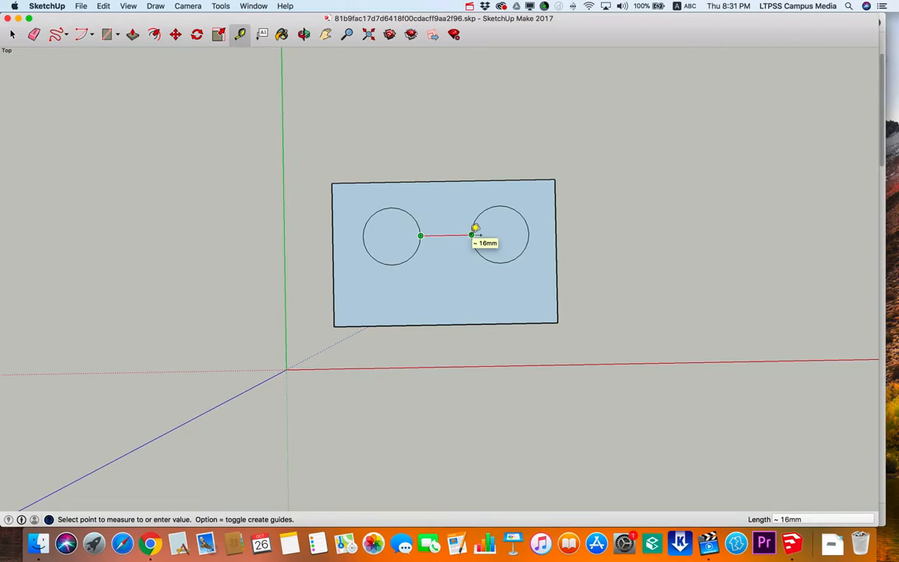
pyautogui.click(424, 228)
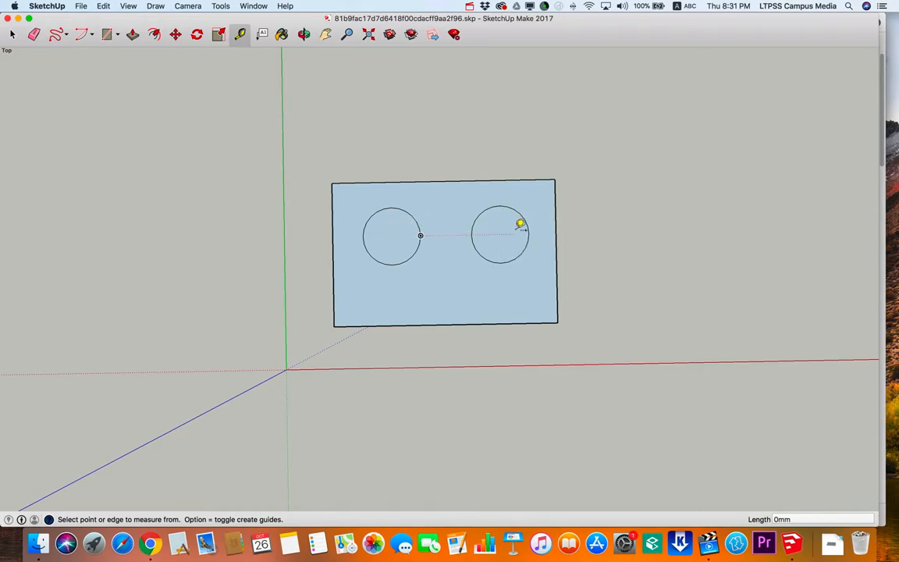
# Delete the faces inside both eye circles to leave two open holes in the plate
pyautogui.moveTo(523, 348); pyautogui.dragTo(443, 124, button='middle')
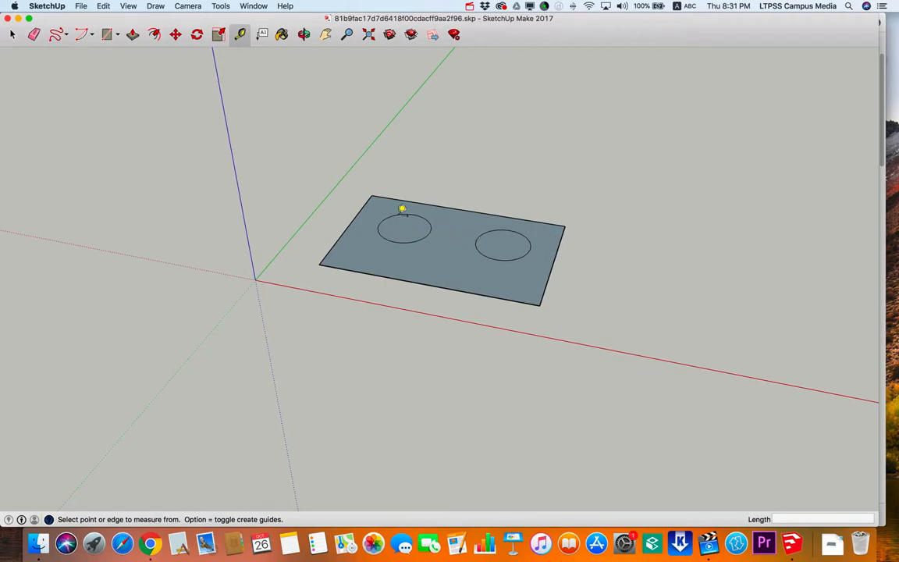
pyautogui.click(133, 35)
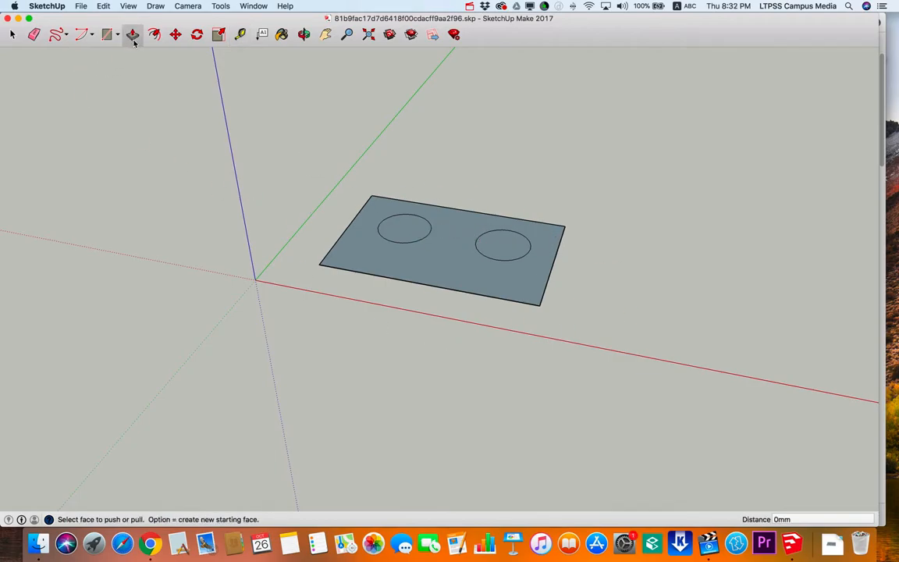
pyautogui.moveTo(484, 159); pyautogui.dragTo(492, 328, button='middle')
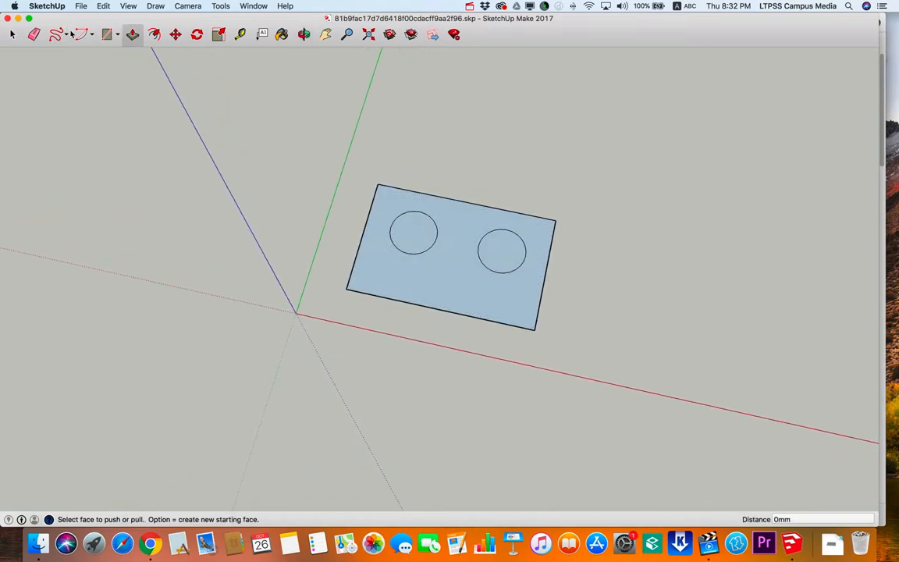
pyautogui.click(13, 35)
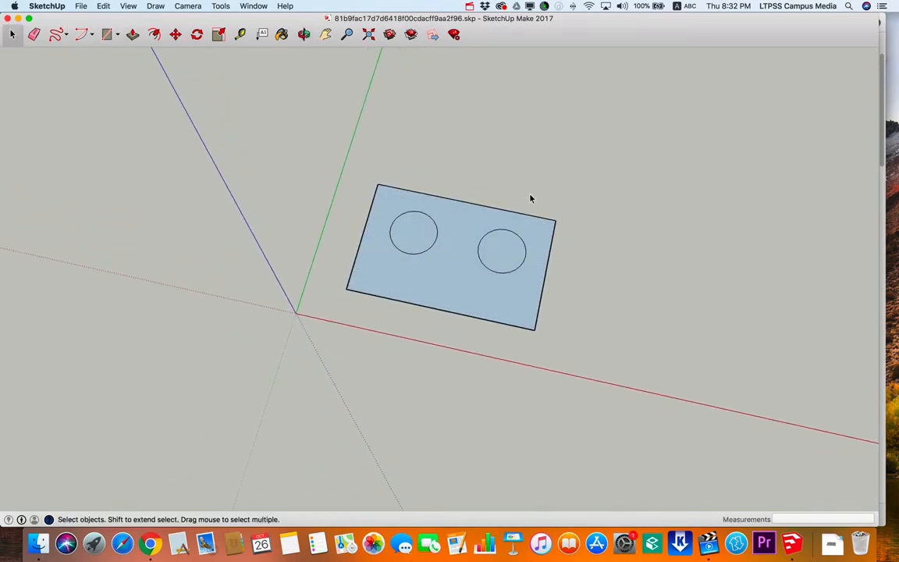
pyautogui.click(413, 240)
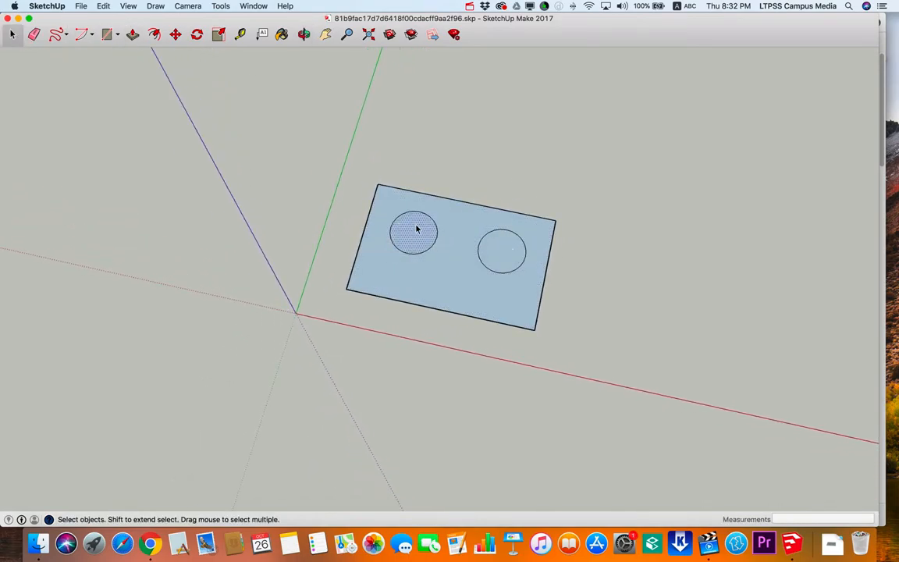
pyautogui.press('Delete')
pyautogui.click(508, 256)
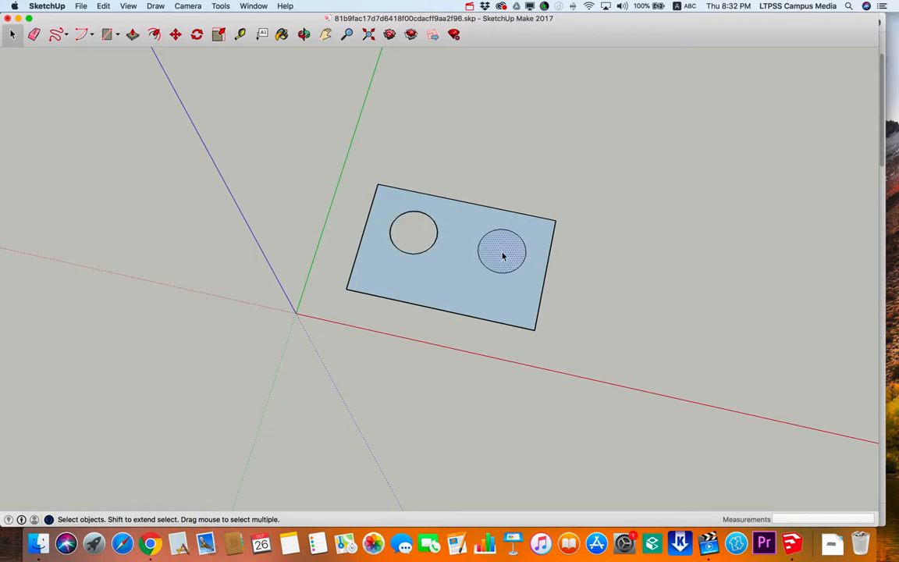
pyautogui.press('Delete')
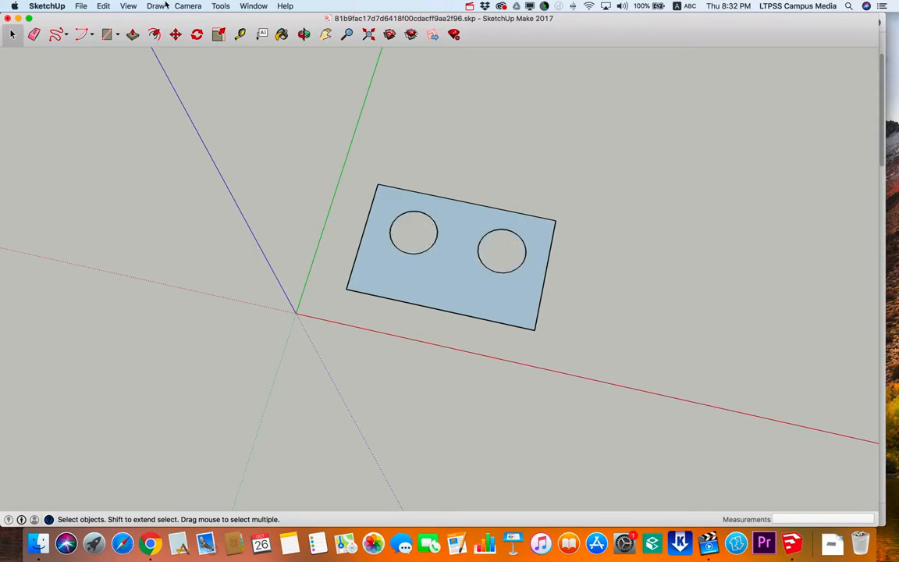
# Pull the plate's face up to a thickness of about 4 mm with Push/Pull
pyautogui.click(133, 35)
pyautogui.moveTo(462, 266); pyautogui.dragTo(358, 66, button='middle')
pyautogui.click(461, 265)
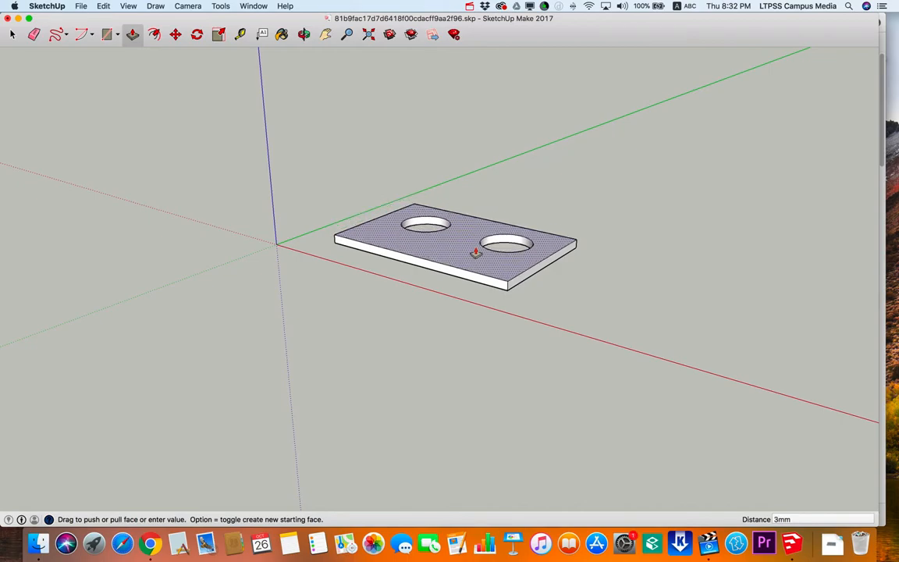
pyautogui.click(476, 250)
pyautogui.scroll(5, 442, 245)
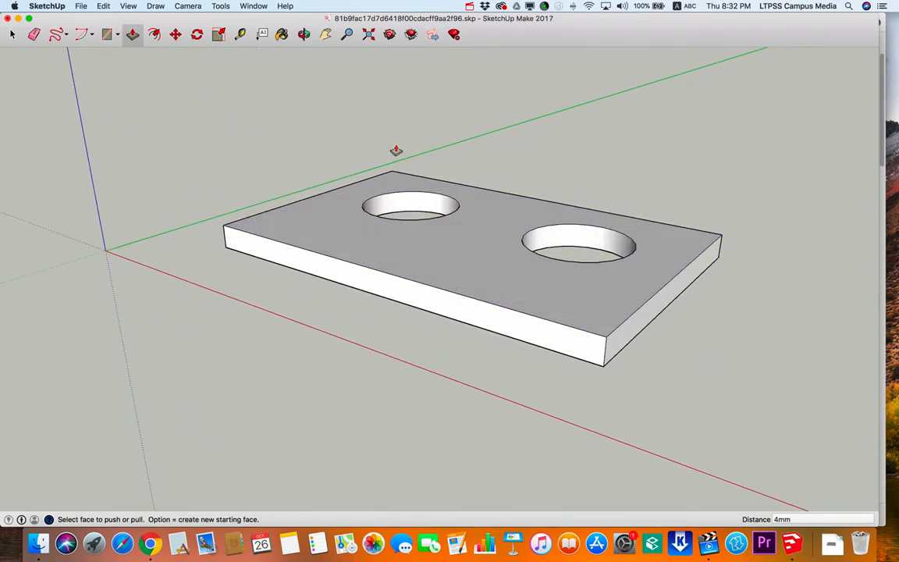
# Draw a rectangle about 9 mm high across the full width of the plate's face, along its lower edge
pyautogui.moveTo(395, 150)
pyautogui.mouseDown(button='middle')
pyautogui.moveTo(593, 275)
pyautogui.moveTo(515, 291)
pyautogui.moveTo(498, 147)
pyautogui.moveTo(473, 157)
pyautogui.mouseUp(button='middle')
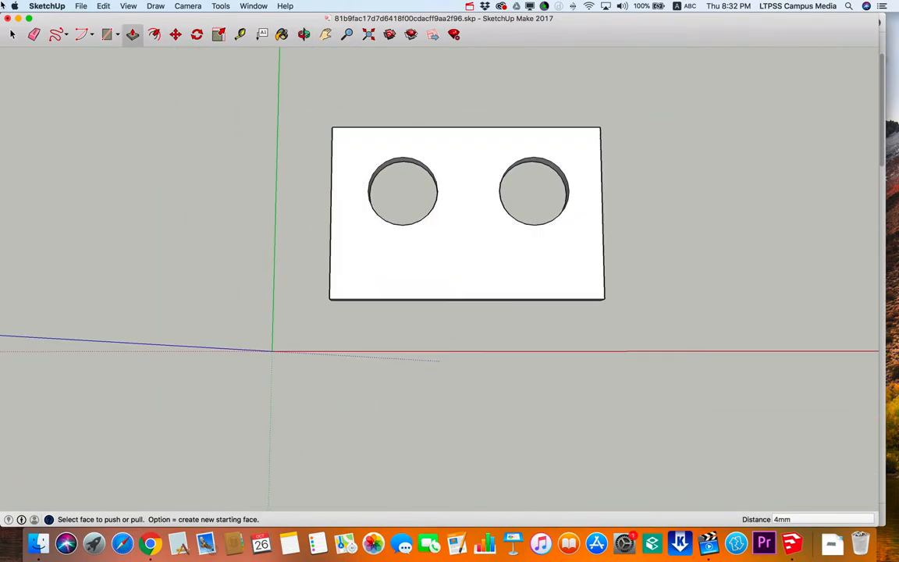
pyautogui.click(118, 36)
pyautogui.click(109, 35)
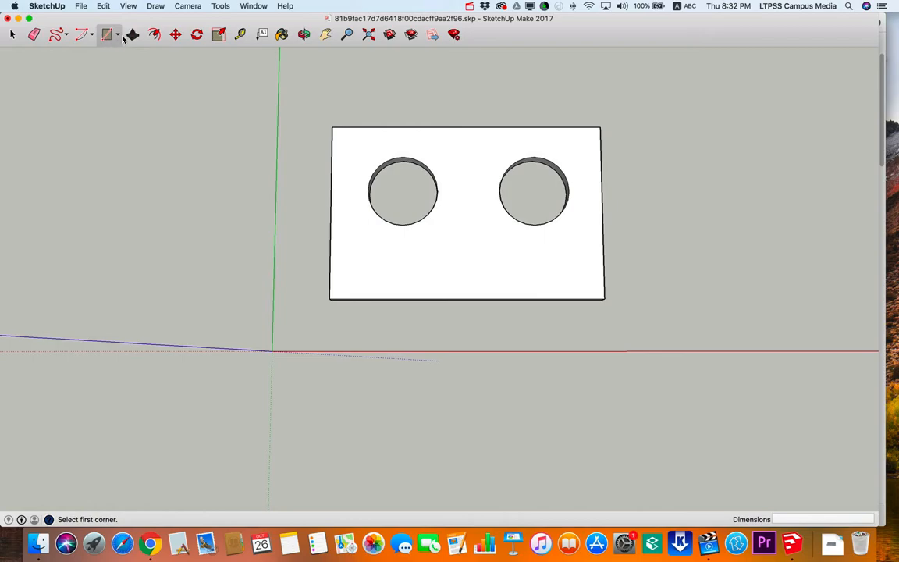
pyautogui.click(124, 39)
pyautogui.click(117, 36)
pyautogui.click(124, 51)
pyautogui.click(330, 298)
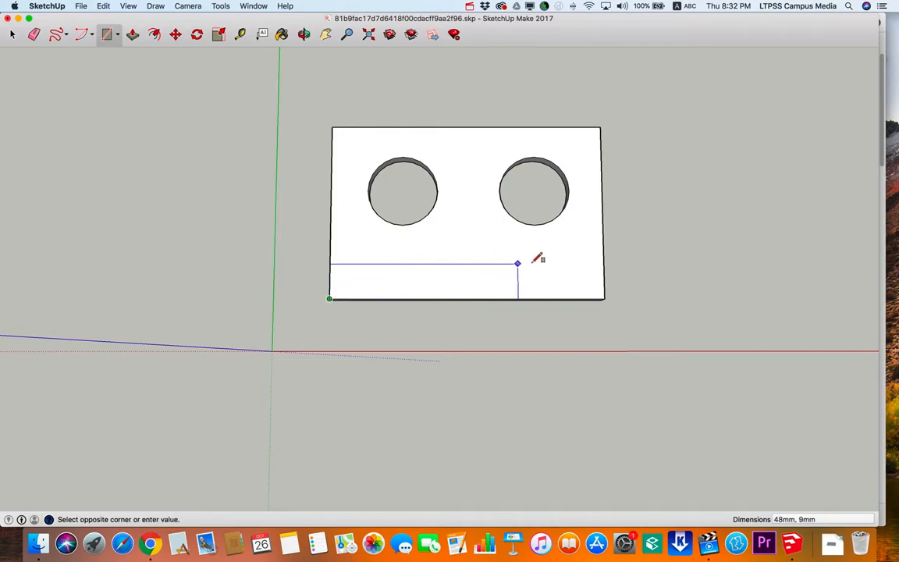
pyautogui.click(607, 263)
# Pull the rectangular strip along the lower edge up by about 7 mm with Push/Pull
pyautogui.moveTo(461, 288); pyautogui.dragTo(405, 49, button='middle')
pyautogui.click(133, 35)
pyautogui.click(484, 271)
pyautogui.click(461, 245)
# Draw a nose circle with a 5 mm radius on the plate's face between the two eye holes
pyautogui.moveTo(492, 194); pyautogui.dragTo(254, 114, button='middle')
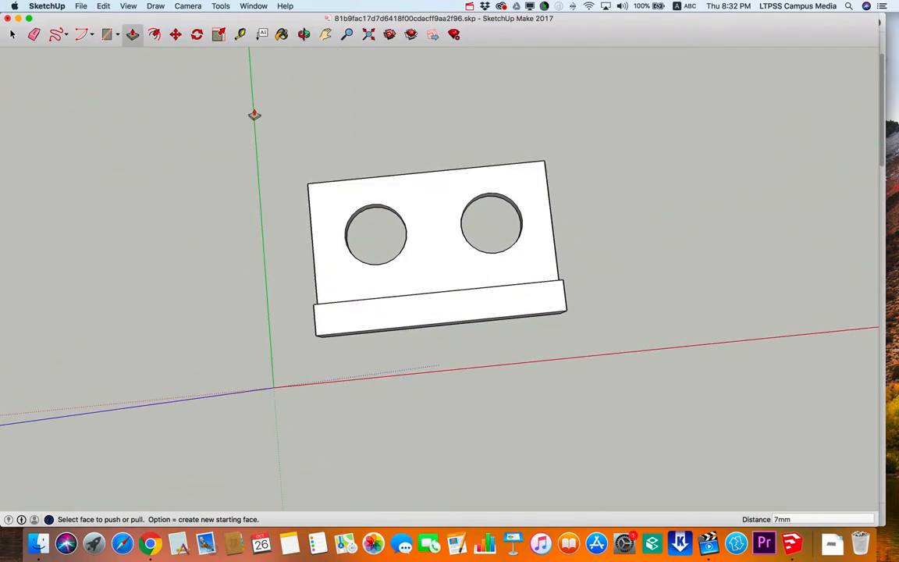
pyautogui.click(119, 36)
pyautogui.click(141, 89)
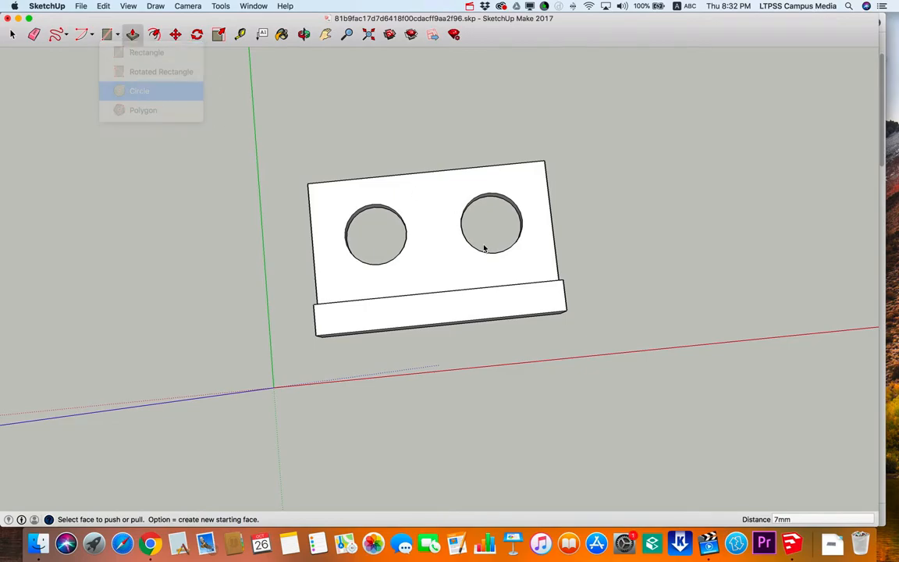
pyautogui.click(437, 236)
pyautogui.write('5')
pyautogui.press('Return')
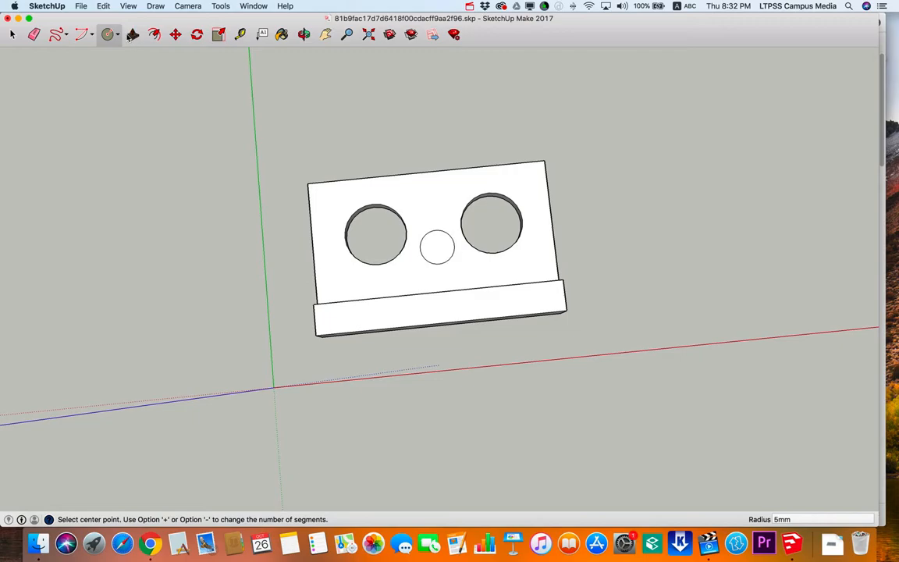
# Pull the nose circle up into a cylinder about 23 mm tall with Push/Pull
pyautogui.click(132, 35)
pyautogui.moveTo(578, 281); pyautogui.dragTo(347, 133, button='middle')
pyautogui.click(465, 259)
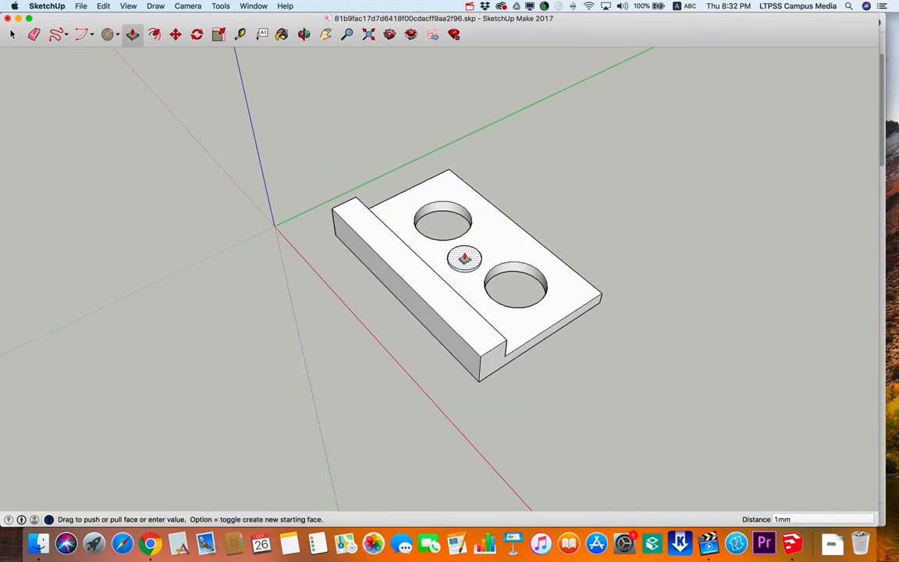
pyautogui.click(457, 203)
pyautogui.moveTo(566, 224); pyautogui.dragTo(353, 193, button='middle')
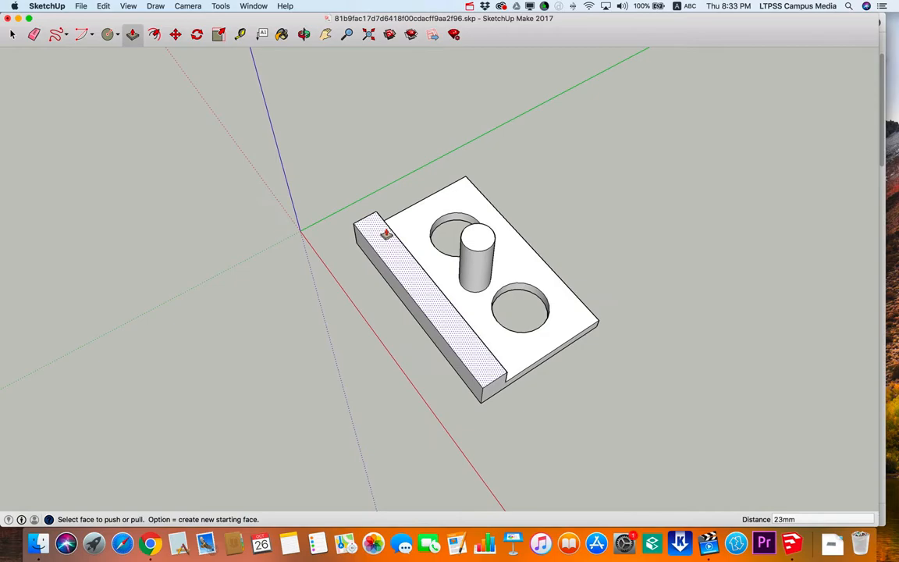
# Draw a closed freehand eyebrow outline on the plate's face above the left eye hole, undoing the first attempt
pyautogui.moveTo(204, 74); pyautogui.dragTo(304, 119, button='middle')
pyautogui.click(67, 35)
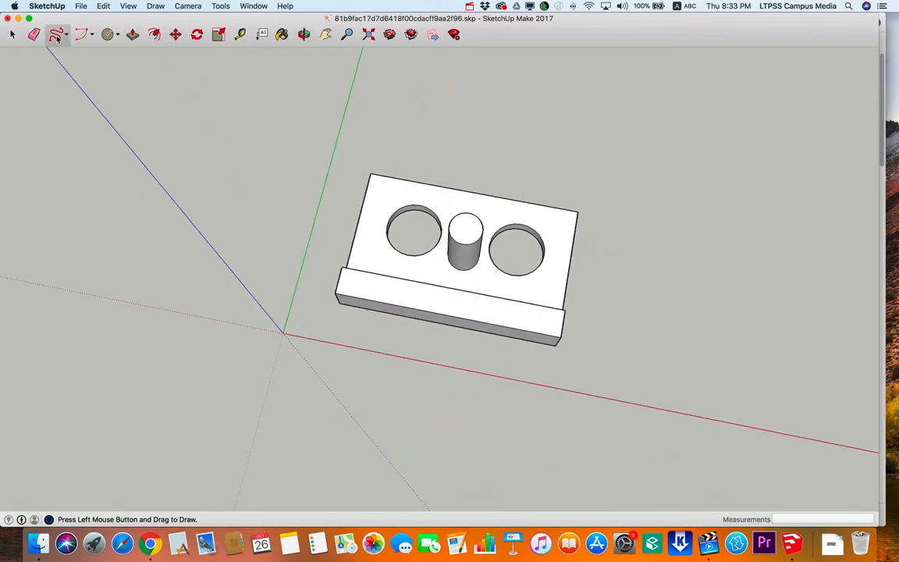
pyautogui.click(66, 35)
pyautogui.click(86, 71)
pyautogui.moveTo(420, 167)
pyautogui.mouseDown(button='middle')
pyautogui.moveTo(467, 317)
pyautogui.moveTo(329, 260)
pyautogui.moveTo(424, 170)
pyautogui.moveTo(385, 183)
pyautogui.moveTo(281, 180)
pyautogui.moveTo(352, 205)
pyautogui.mouseUp(button='middle')
pyautogui.moveTo(349, 207)
pyautogui.mouseDown()
pyautogui.moveTo(353, 226)
pyautogui.moveTo(414, 212)
pyautogui.moveTo(429, 193)
pyautogui.moveTo(383, 198)
pyautogui.mouseUp()
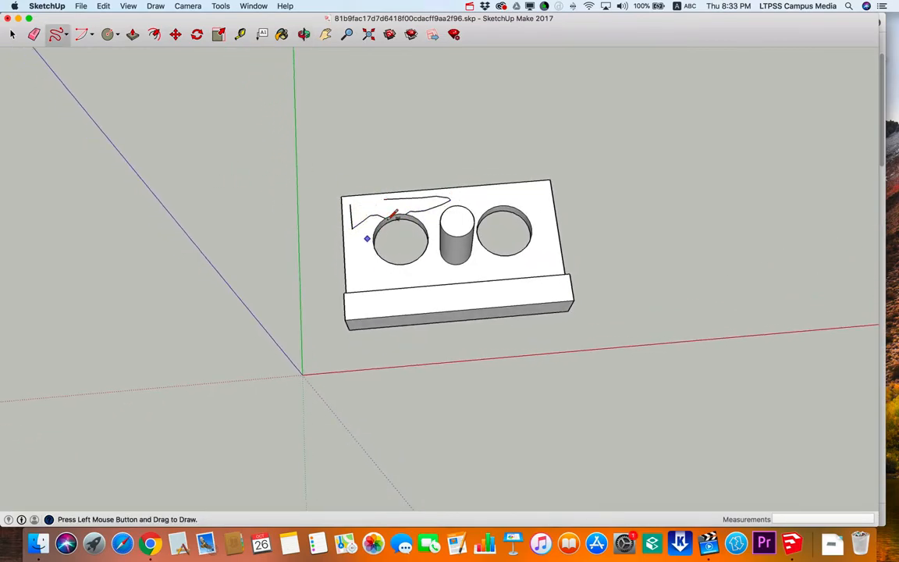
pyautogui.click(103, 6)
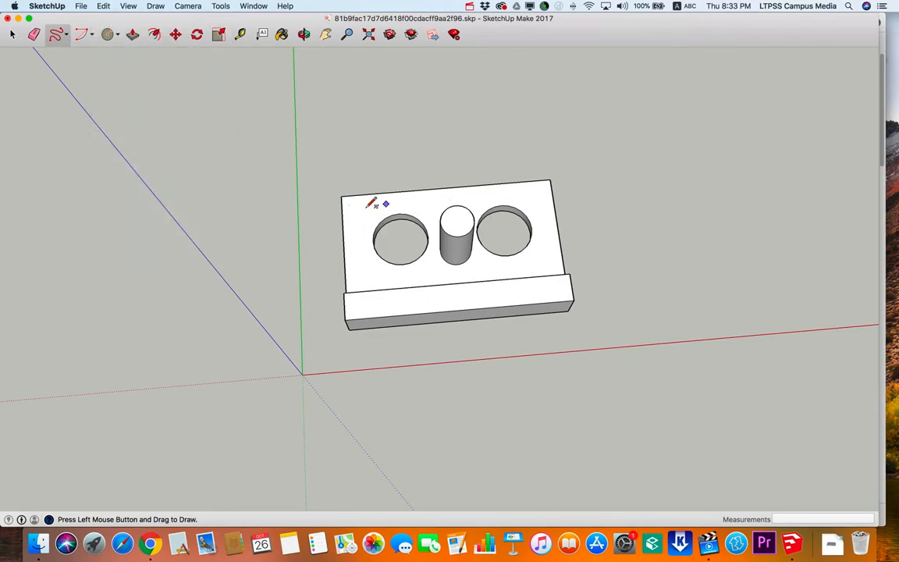
pyautogui.moveTo(394, 205)
pyautogui.mouseDown()
pyautogui.moveTo(425, 201)
pyautogui.moveTo(353, 204)
pyautogui.mouseUp()
# Pull the left eyebrow shape up from the plate's face with Push/Pull
pyautogui.moveTo(377, 170)
pyautogui.mouseDown(button='middle')
pyautogui.moveTo(423, 183)
pyautogui.moveTo(384, 156)
pyautogui.mouseUp(button='middle')
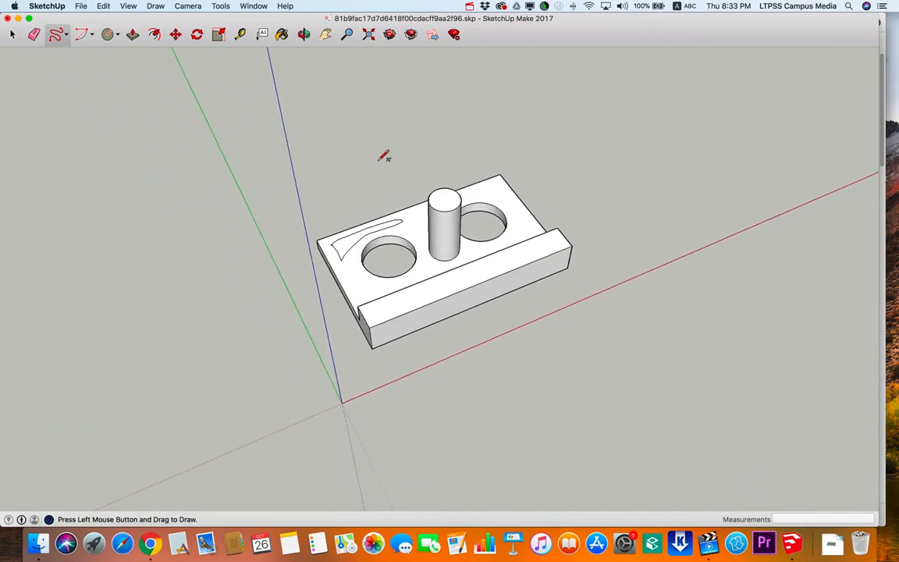
pyautogui.click(133, 35)
pyautogui.moveTo(347, 240); pyautogui.dragTo(348, 227)
# Draw a mirrored, closed freehand eyebrow outline on the plate's face above the right eye hole
pyautogui.moveTo(433, 166)
pyautogui.mouseDown(button='middle')
pyautogui.moveTo(375, 323)
pyautogui.moveTo(465, 267)
pyautogui.moveTo(406, 196)
pyautogui.moveTo(398, 201)
pyautogui.mouseUp(button='middle')
pyautogui.click(83, 34)
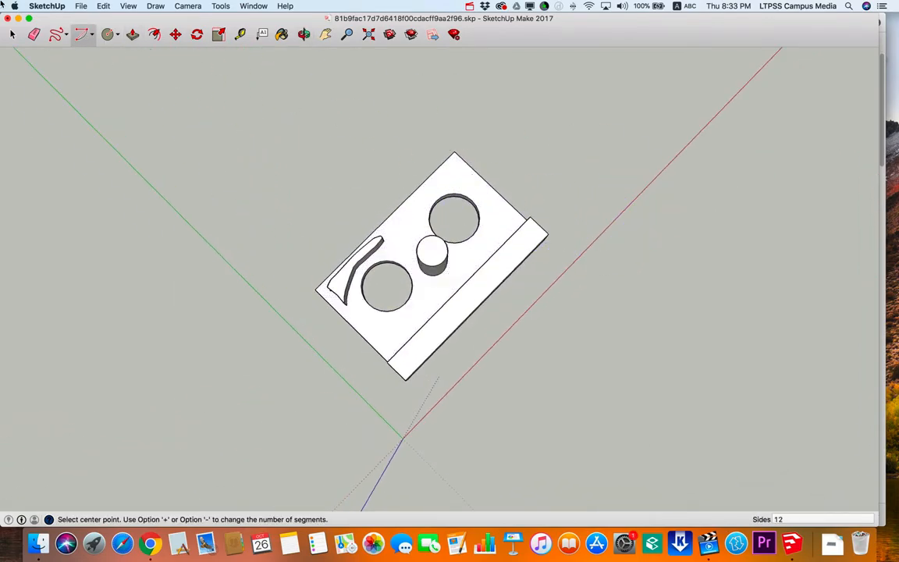
pyautogui.click(57, 36)
pyautogui.moveTo(634, 221)
pyautogui.mouseDown(button='middle')
pyautogui.moveTo(359, 206)
pyautogui.moveTo(733, 119)
pyautogui.moveTo(579, 193)
pyautogui.moveTo(657, 217)
pyautogui.moveTo(517, 376)
pyautogui.moveTo(594, 361)
pyautogui.moveTo(625, 376)
pyautogui.moveTo(608, 253)
pyautogui.mouseUp(button='middle')
pyautogui.scroll(6, 503, 235)
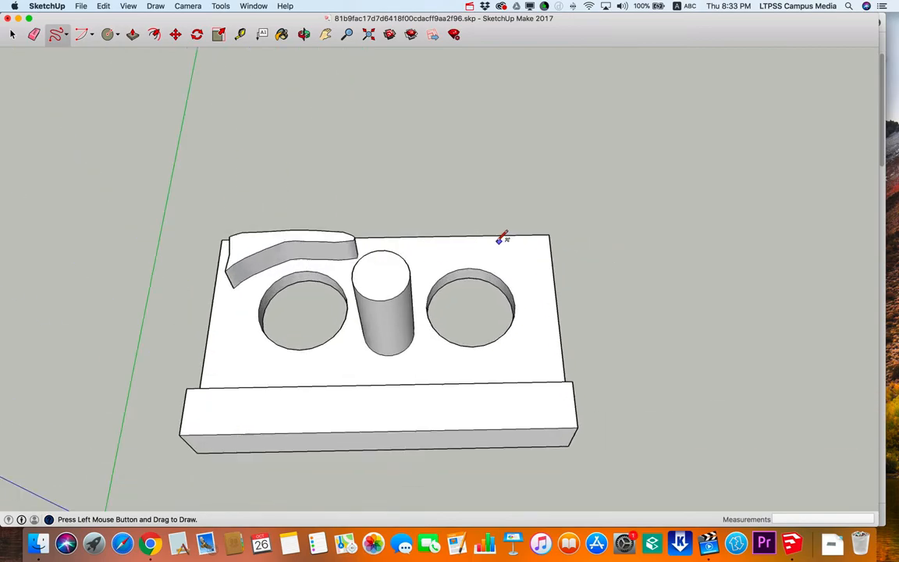
pyautogui.moveTo(430, 244)
pyautogui.mouseDown()
pyautogui.moveTo(518, 249)
pyautogui.moveTo(540, 288)
pyautogui.moveTo(434, 244)
pyautogui.mouseUp()
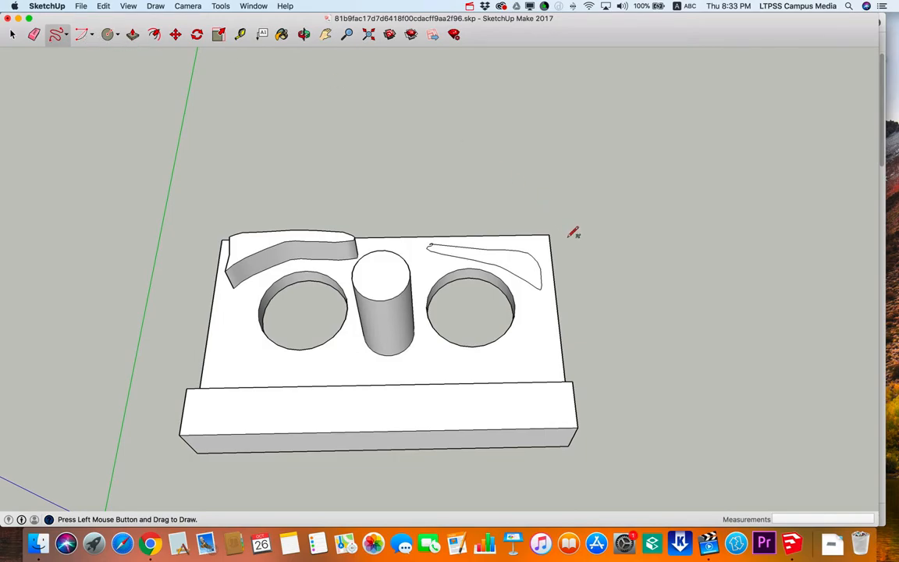
# Pull the right eyebrow shape up by about 6 mm with Push/Pull
pyautogui.scroll(5, 574, 231)
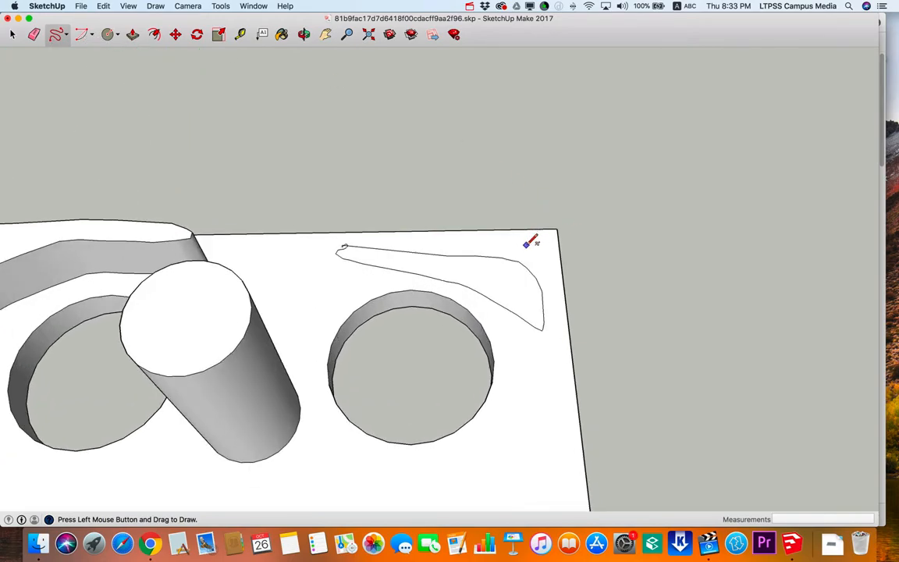
pyautogui.click(133, 35)
pyautogui.moveTo(436, 275); pyautogui.dragTo(428, 247)
pyautogui.moveTo(428, 246); pyautogui.dragTo(375, 225, button='middle')
pyautogui.scroll(-5, 648, 145)
pyautogui.moveTo(695, 144); pyautogui.dragTo(585, 258, button='middle')
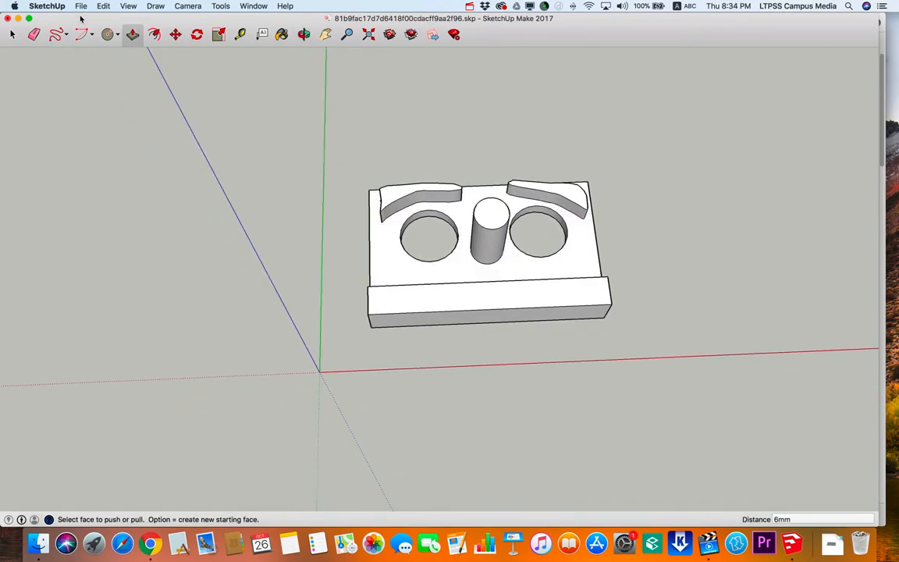
# Save the model to the Desktop as "my cool mbot face" in the SketchUp Models (*.skp) format
pyautogui.click(80, 7)
pyautogui.click(119, 76)
pyautogui.click(476, 97)
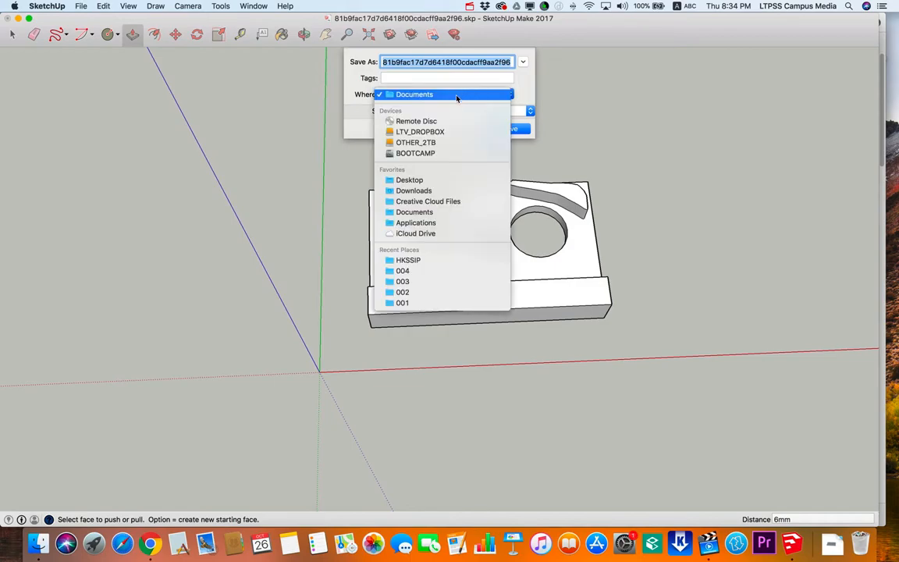
pyautogui.click(431, 179)
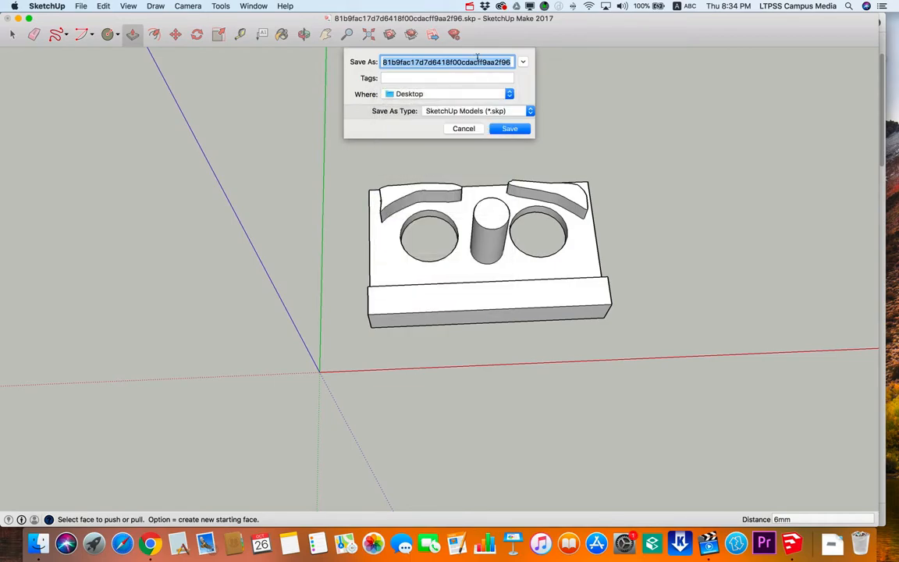
pyautogui.write('my cool mbot face')
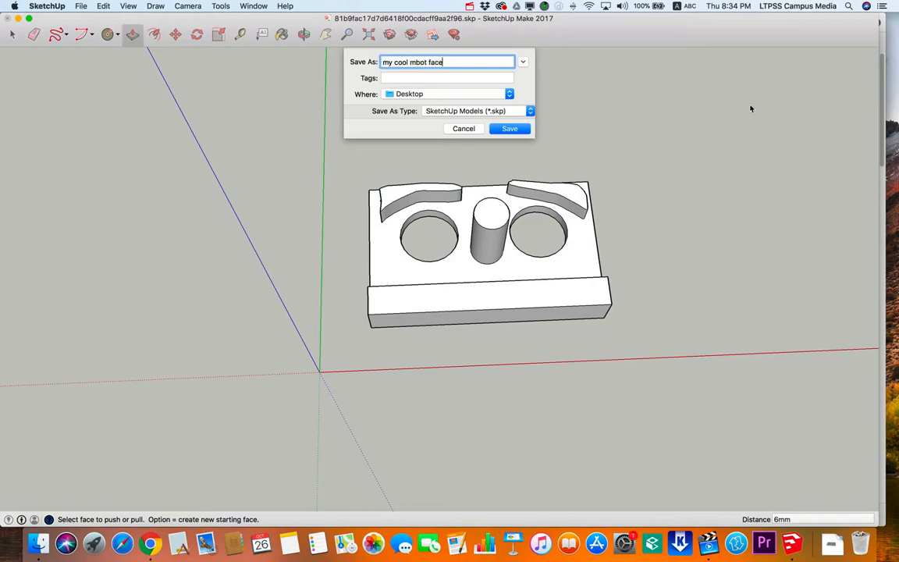
pyautogui.click(528, 111)
pyautogui.click(437, 110)
pyautogui.click(510, 128)
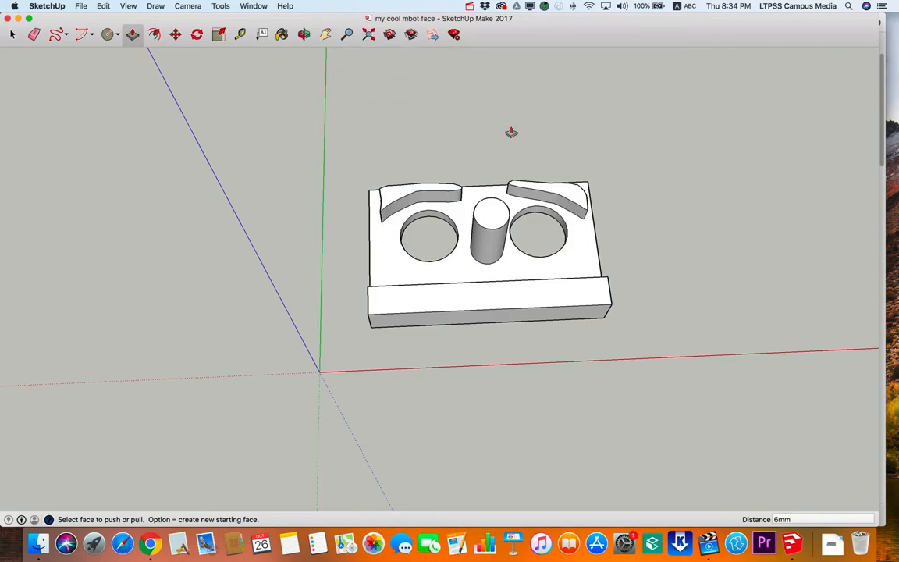
# Move the SketchUp and browser windows aside and select the saved "my cool mbot face" file on the desktop
pyautogui.moveTo(720, 33); pyautogui.dragTo(460, 39)
pyautogui.moveTo(836, 24)
pyautogui.mouseDown()
pyautogui.moveTo(653, 422)
pyautogui.moveTo(637, 435)
pyautogui.mouseUp()
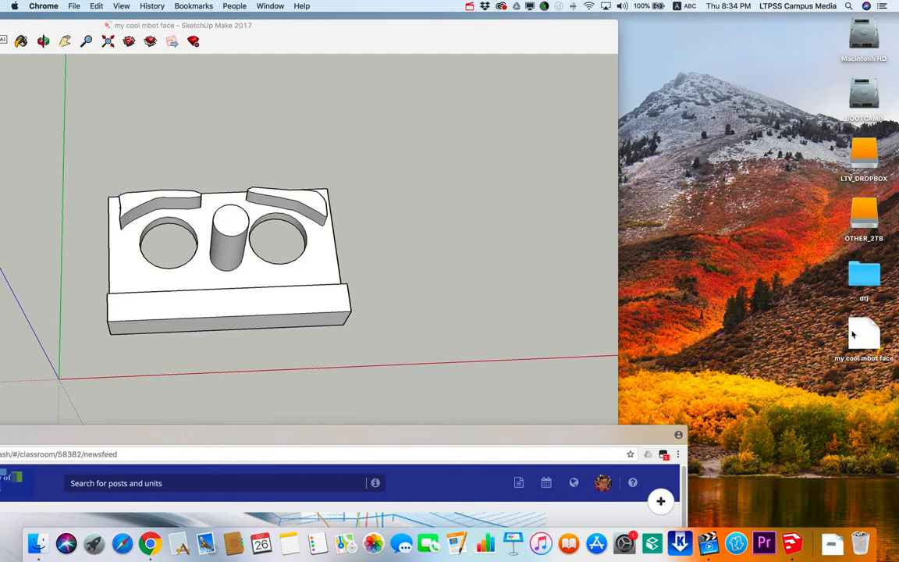
pyautogui.click(852, 335)
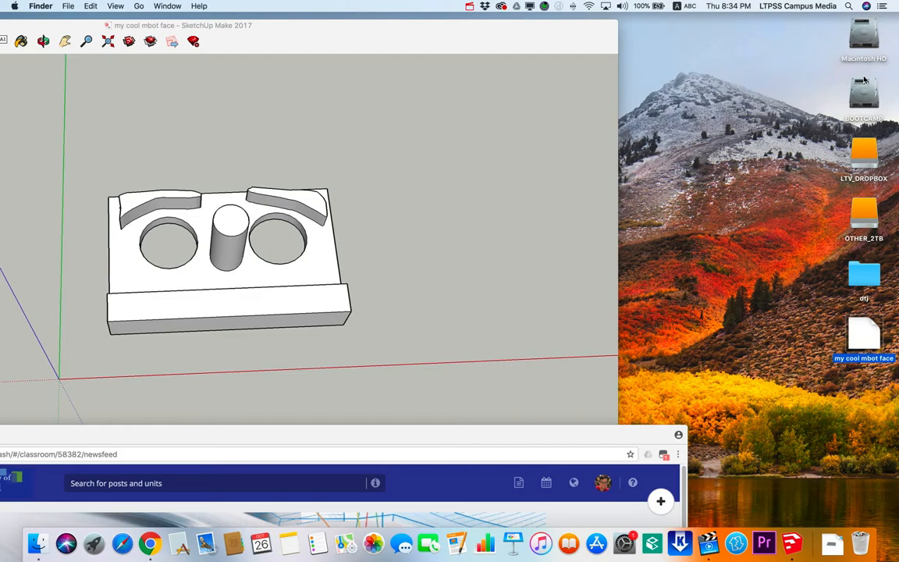
# Minimize the SketchUp window and bring the Chrome window with the class newsfeed back into full view
pyautogui.click(234, 27)
pyautogui.doubleClick(275, 29)
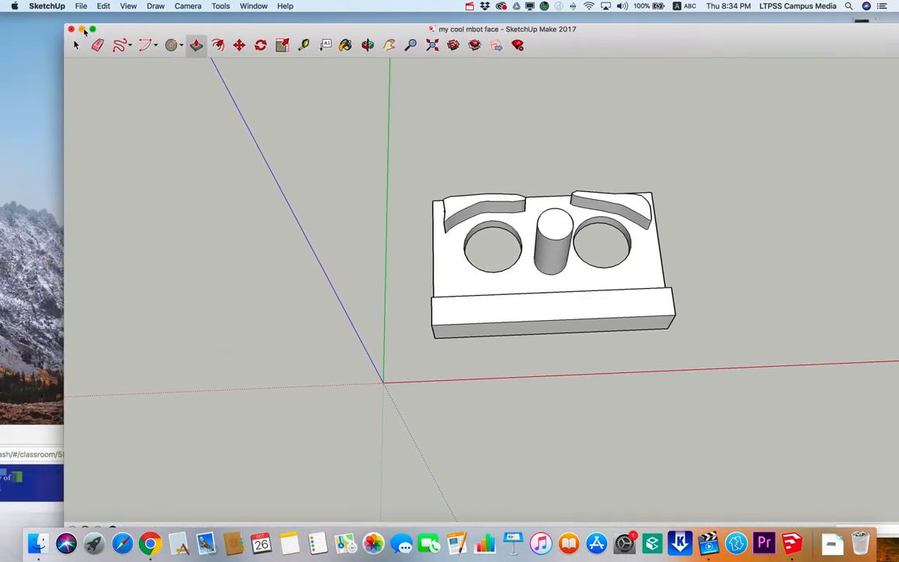
pyautogui.click(81, 38)
pyautogui.moveTo(180, 434); pyautogui.dragTo(531, 80)
pyautogui.doubleClick(531, 80)
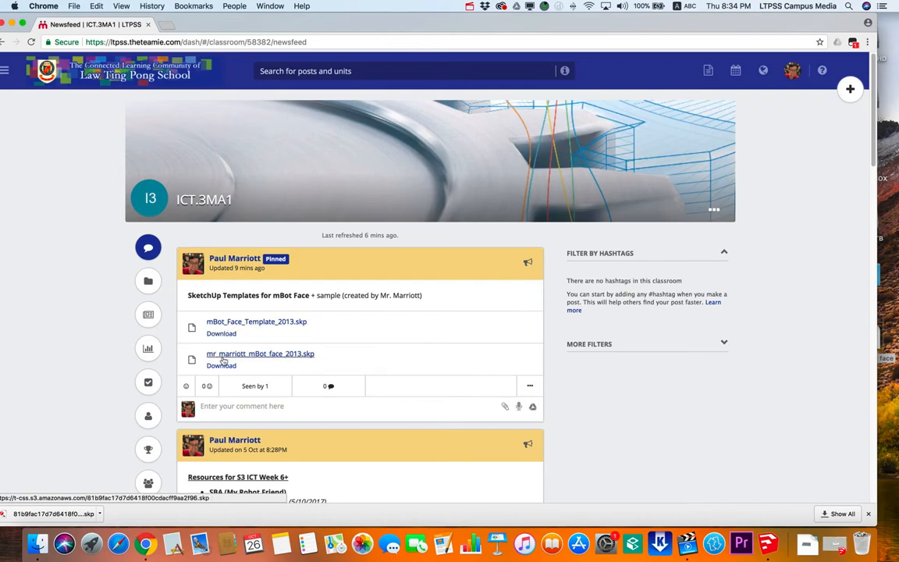
pyautogui.click(225, 369)
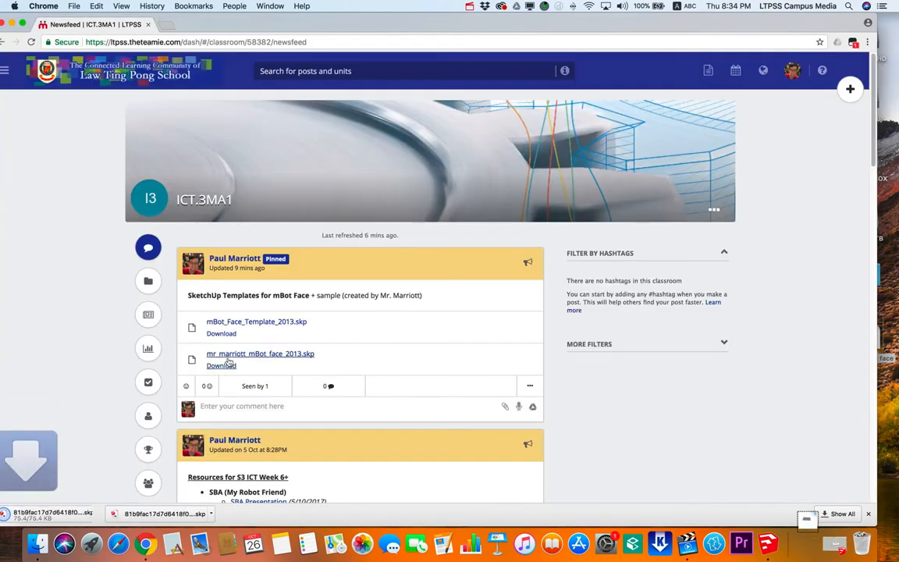
pyautogui.click(82, 514)
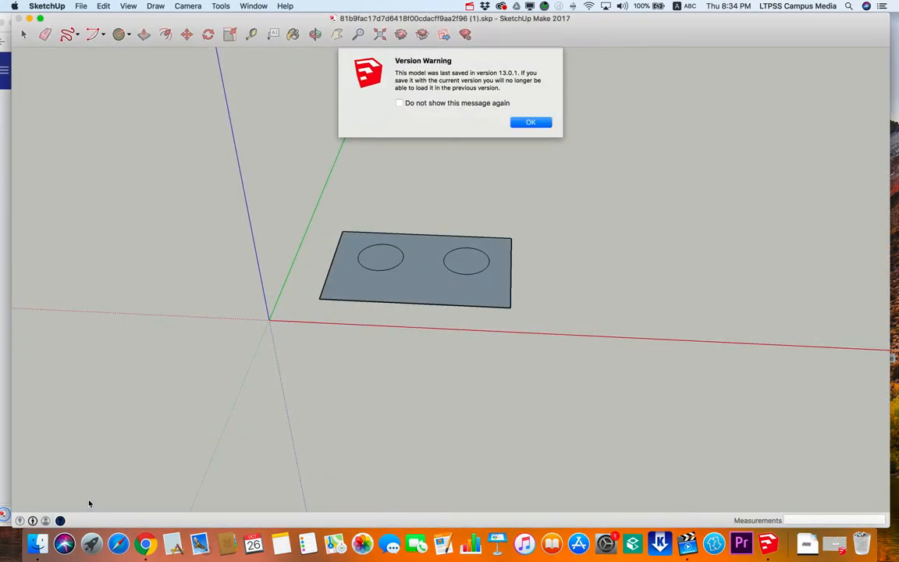
pyautogui.click(531, 122)
pyautogui.moveTo(246, 22)
pyautogui.mouseDown()
pyautogui.moveTo(648, 234)
pyautogui.moveTo(649, 249)
pyautogui.mouseUp()
pyautogui.click(422, 245)
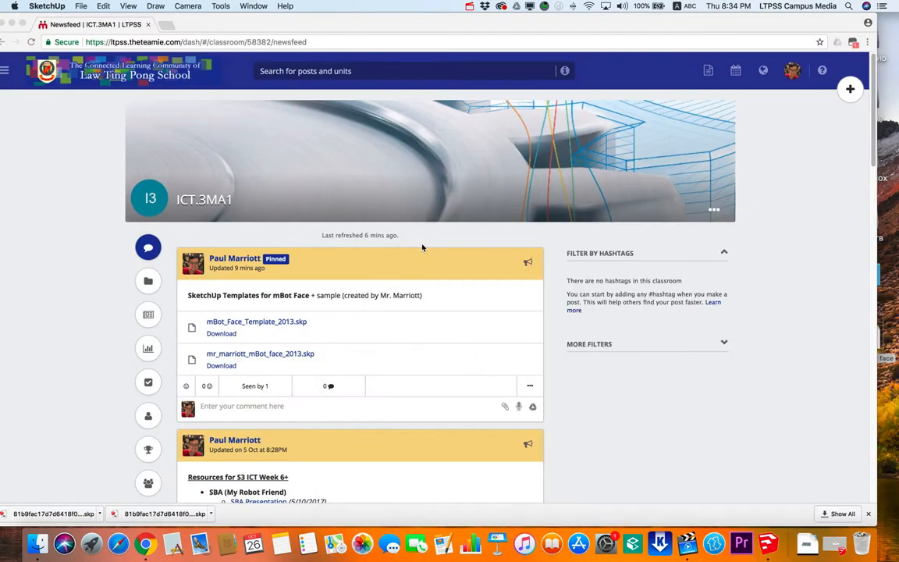
# Download the mBot_Face_Template_2013.skp attachment from the pinned post and open it in SketchUp, accepting the version warning
pyautogui.click(225, 381)
pyautogui.click(223, 333)
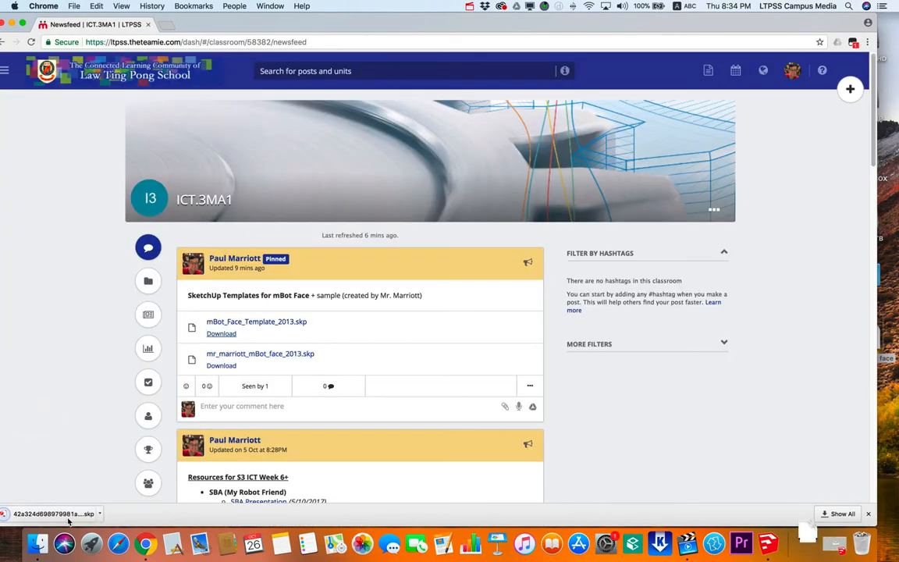
pyautogui.click(63, 516)
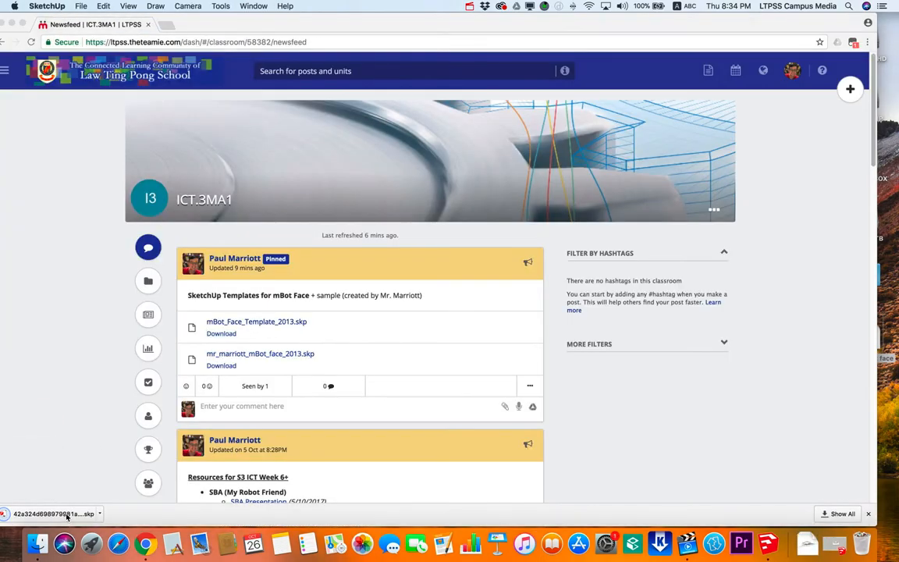
pyautogui.click(531, 122)
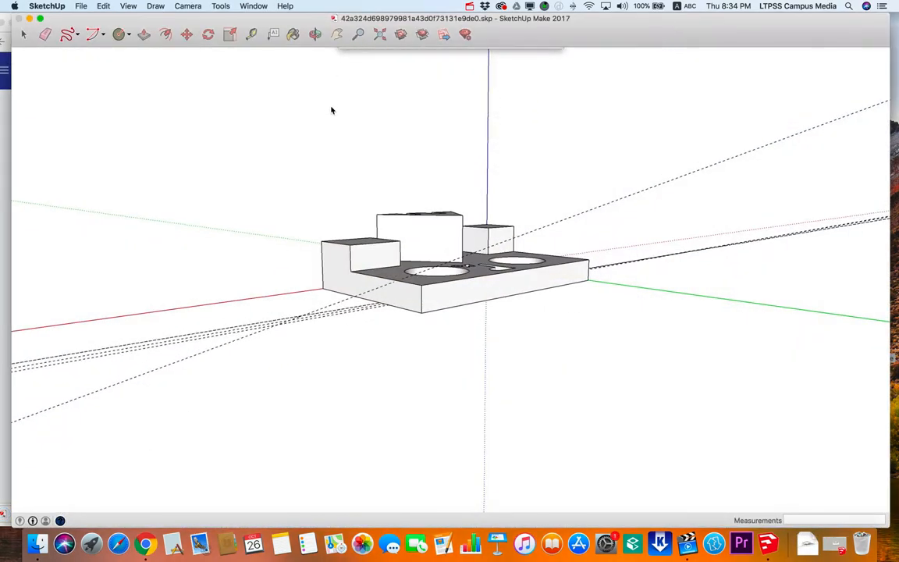
# Examine the sample robot face's eye holes, cut-out letters and raised mouth parts from several angles, and put its window away
pyautogui.moveTo(344, 193); pyautogui.dragTo(394, 314, button='middle')
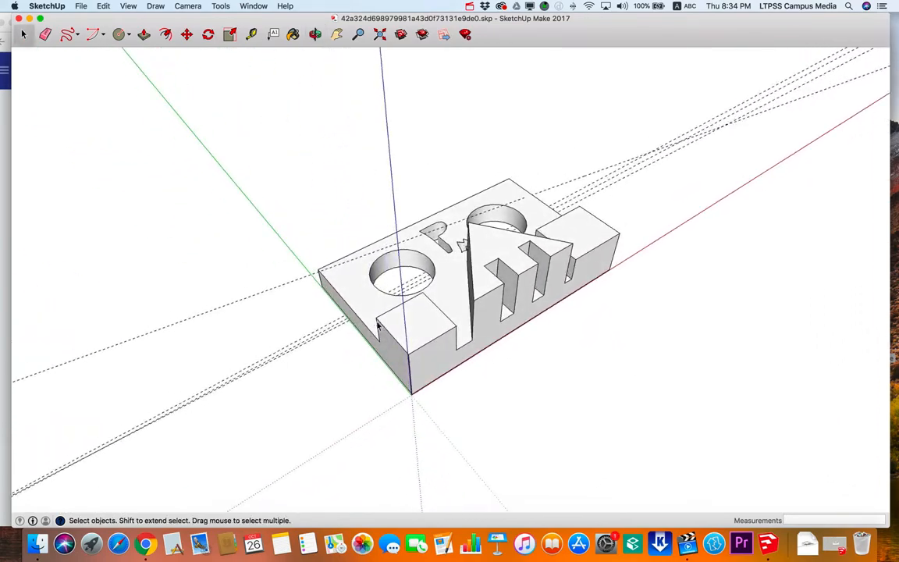
pyautogui.moveTo(459, 259); pyautogui.dragTo(383, 345, button='middle')
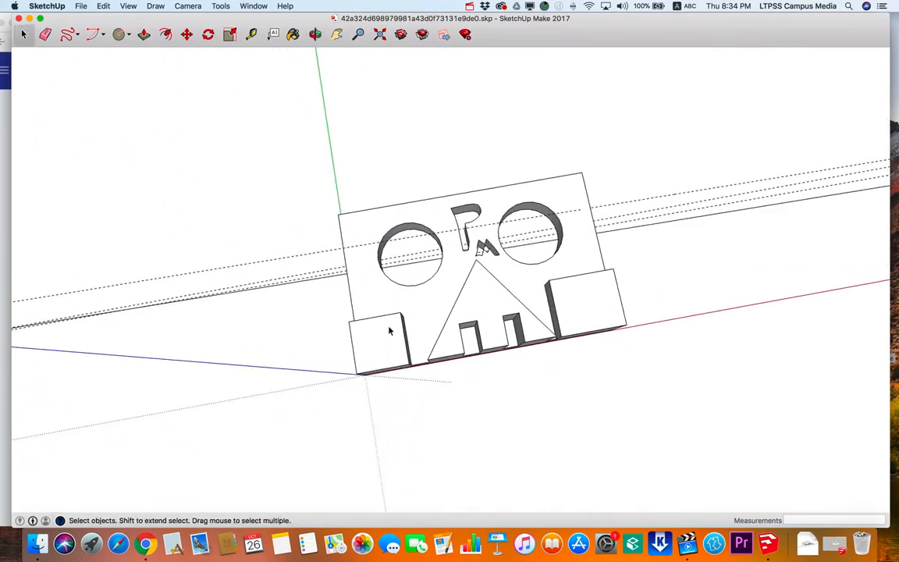
pyautogui.moveTo(428, 253); pyautogui.dragTo(501, 218, button='middle')
pyautogui.moveTo(429, 269); pyautogui.dragTo(349, 325, button='middle')
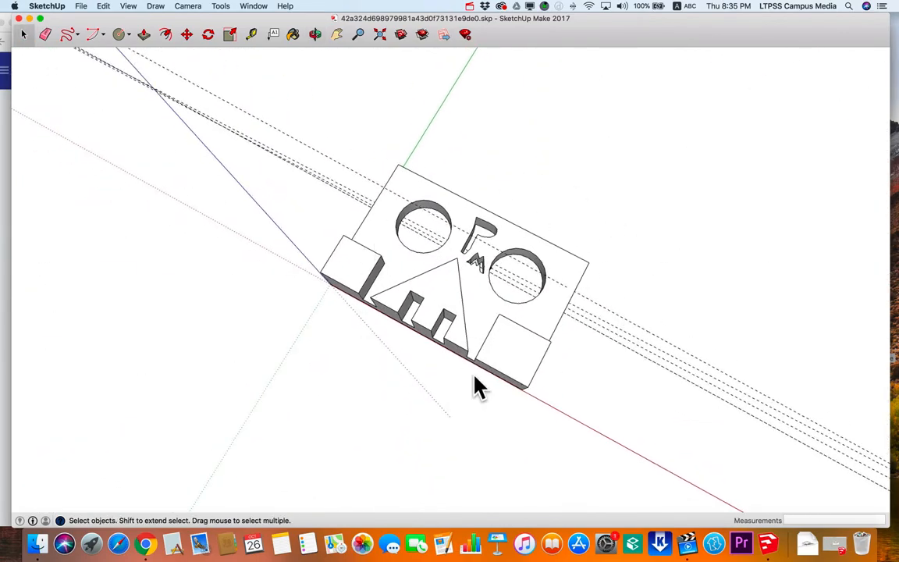
pyautogui.moveTo(634, 397); pyautogui.dragTo(572, 194, button='middle')
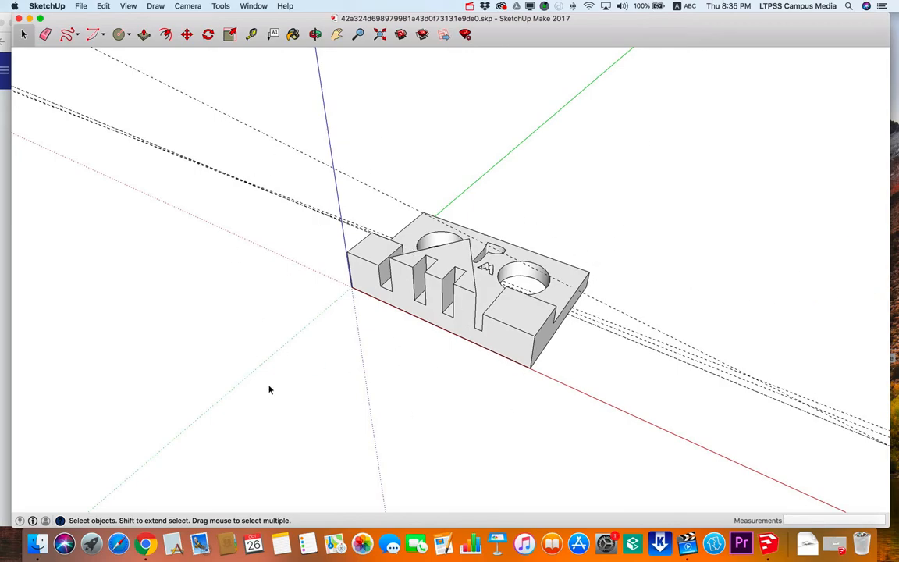
pyautogui.click(29, 18)
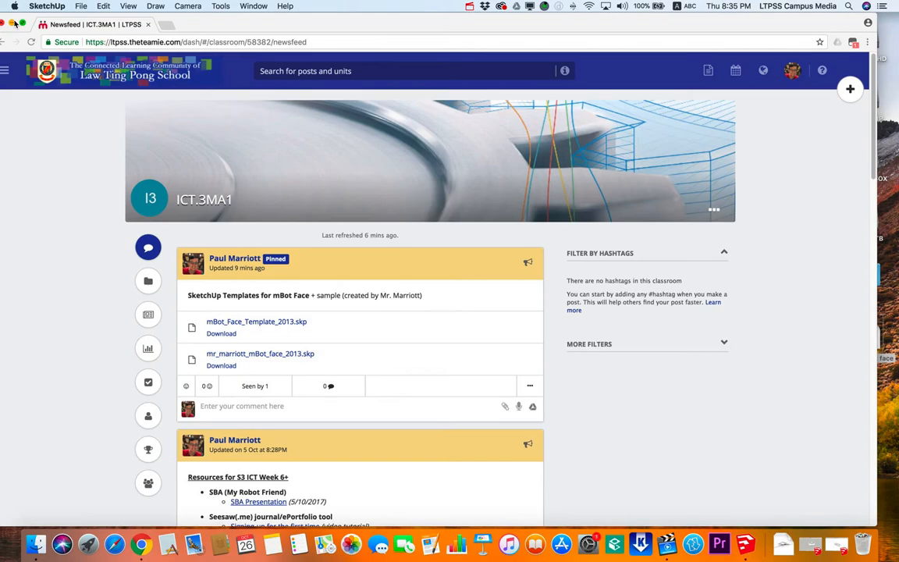
pyautogui.click(171, 25)
pyautogui.write('www.ske')
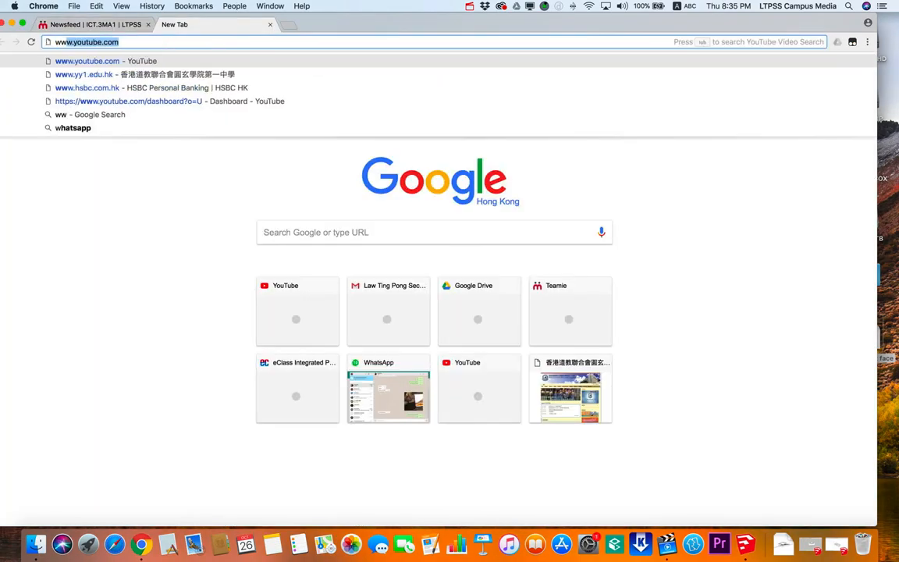
pyautogui.write('tchup.com')
pyautogui.press('Return')
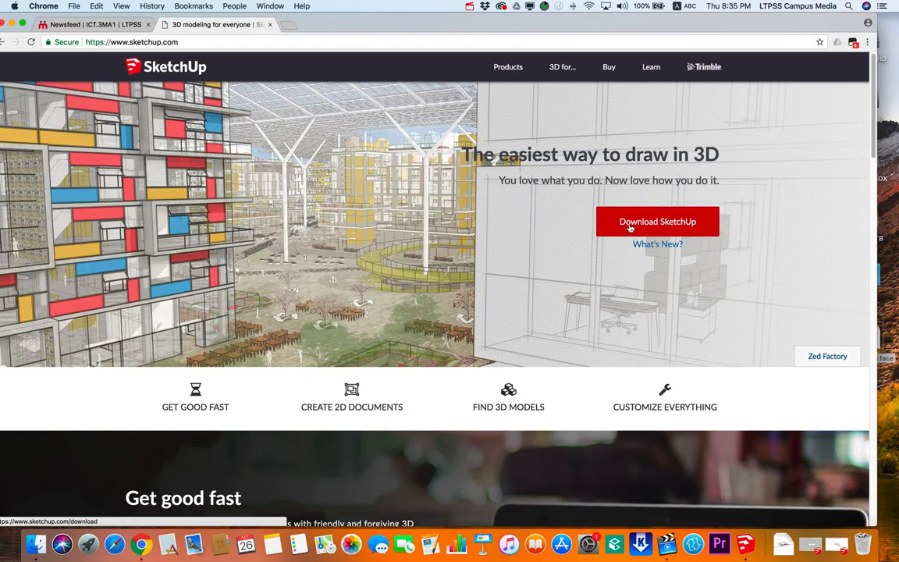
# Go to the Download SketchUp page and look through the choices for planned SketchUp use without selecting one
pyautogui.scroll(-2, 668, 223)
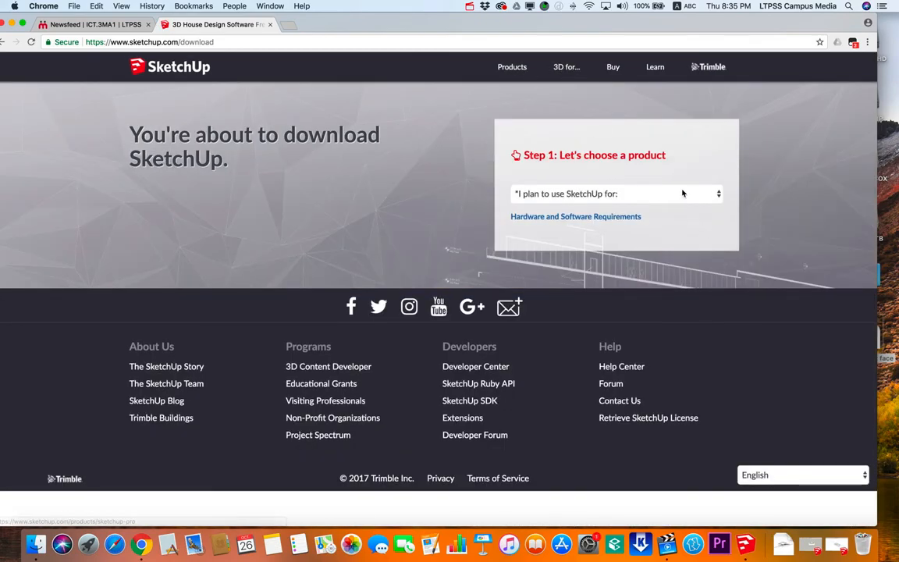
pyautogui.click(617, 194)
pyautogui.click(710, 174)
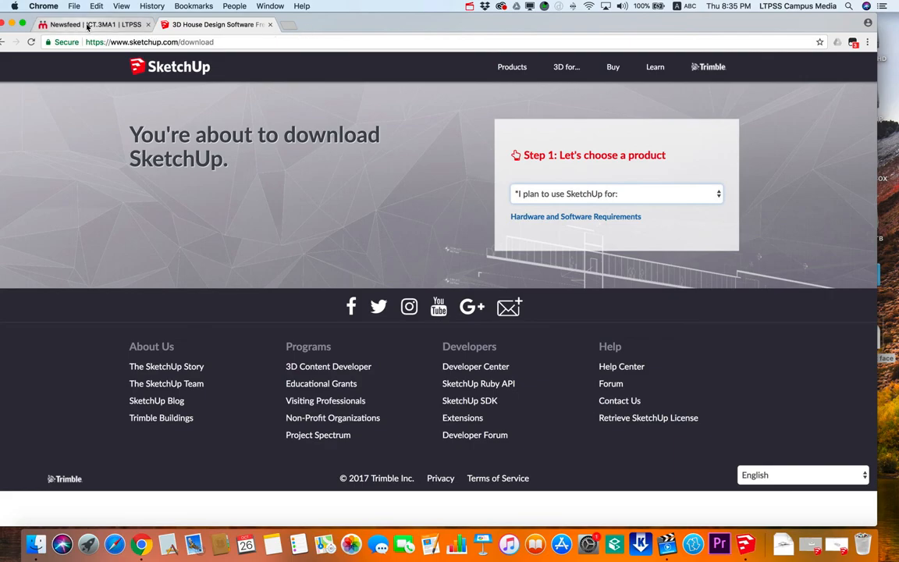
# Return to the class newsfeed tab and minimize the browser window
pyautogui.click(57, 25)
pyautogui.click(16, 25)
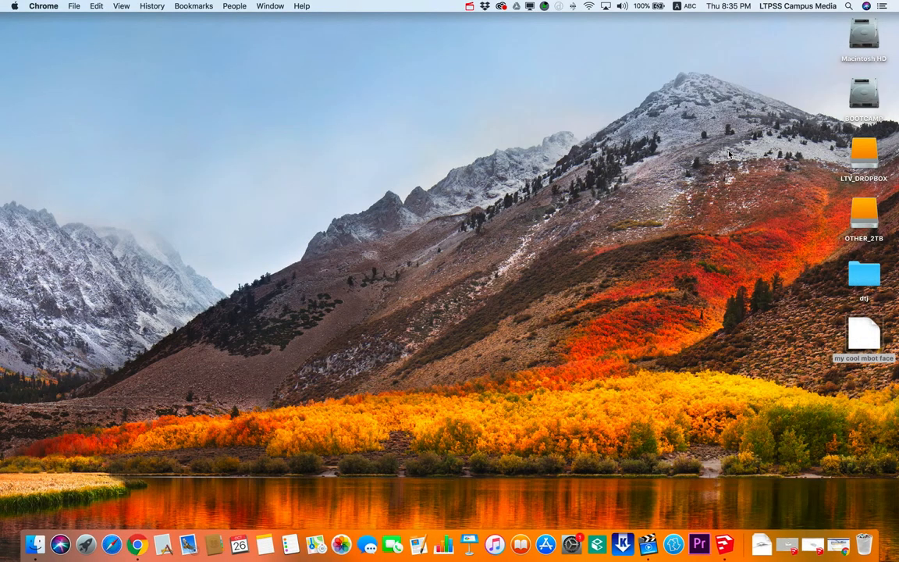
pyautogui.click(467, 6)
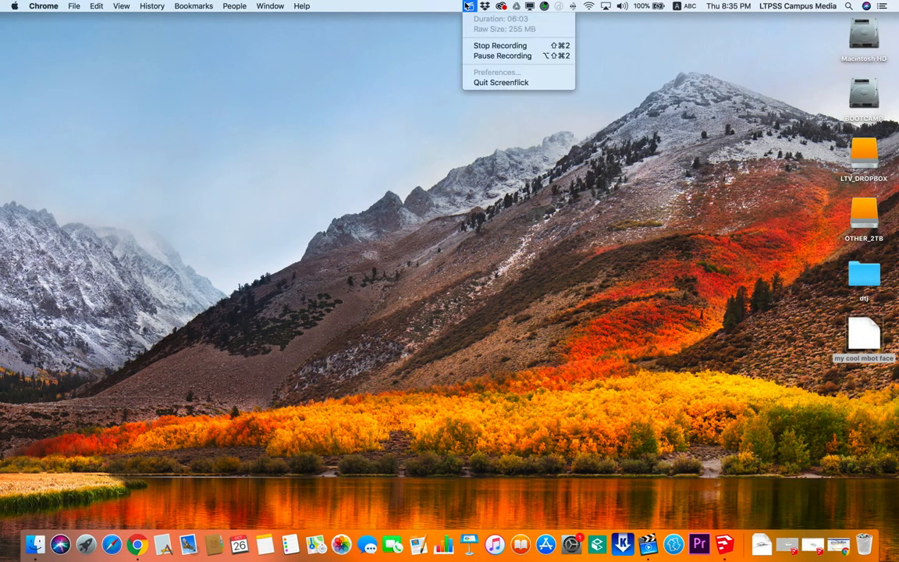